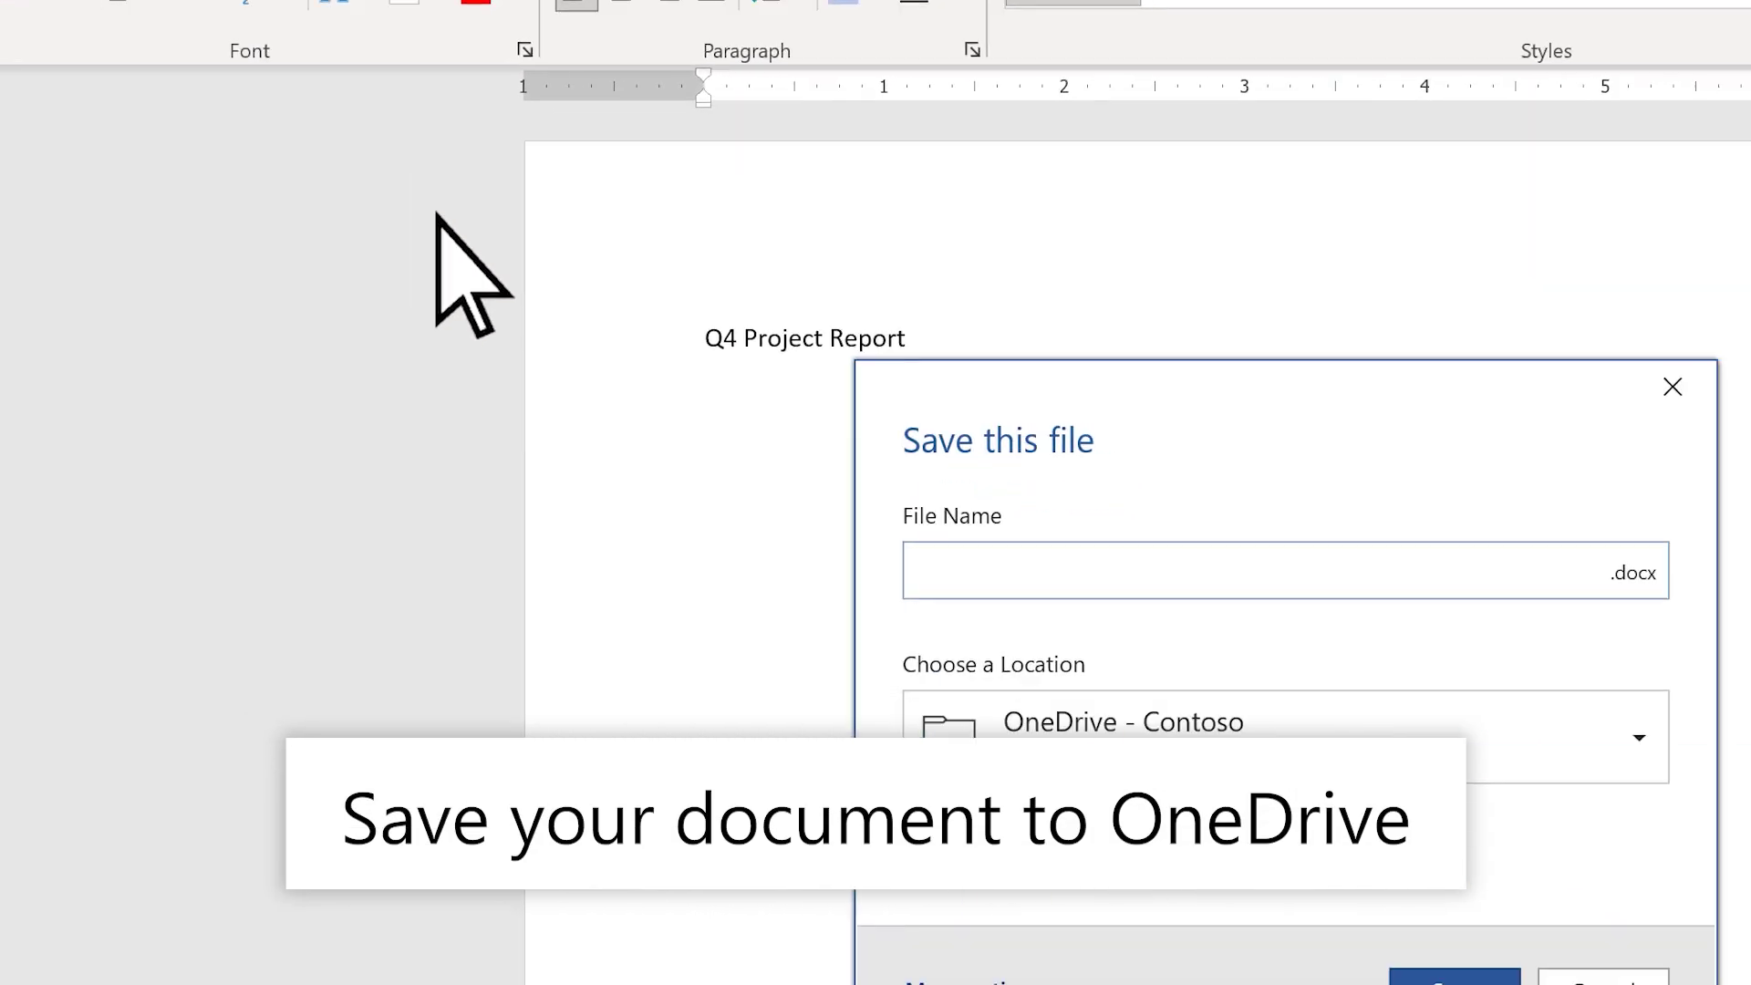
{"action": "type", "text": "Q"}
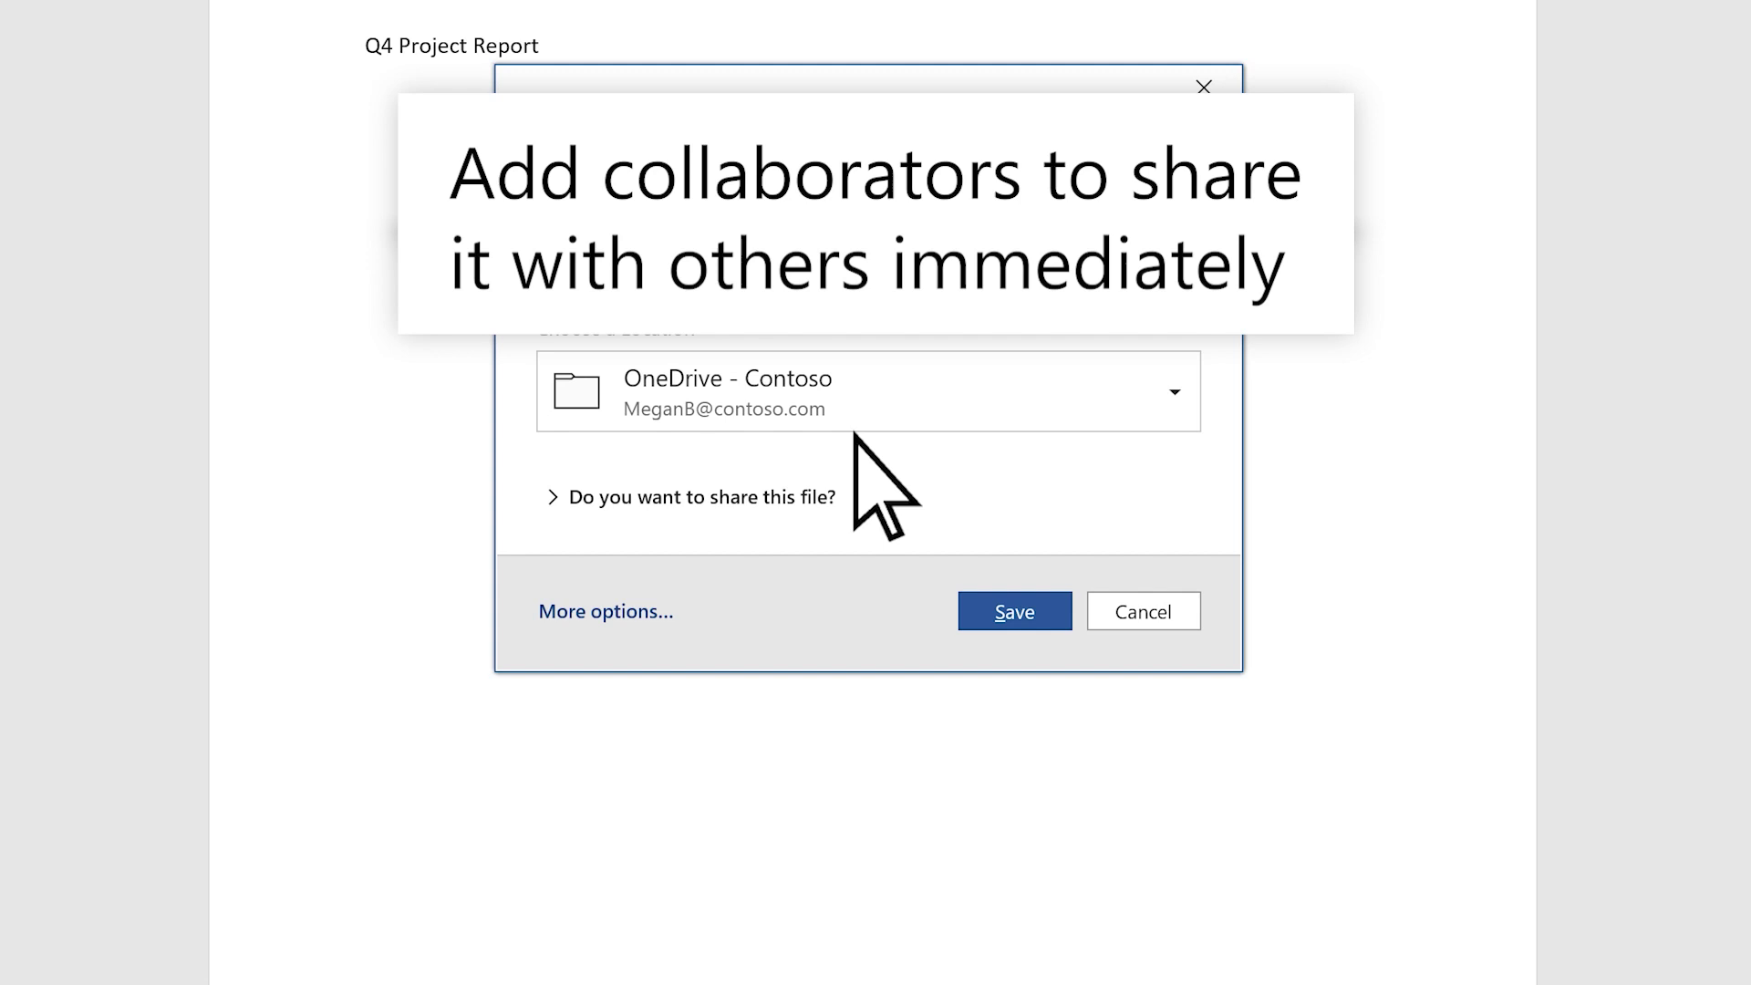
Share Q4 Project Report v1 with the suggested colleague while saving it to OneDrive
{"action": "left_click", "coordinate": [849, 492]}
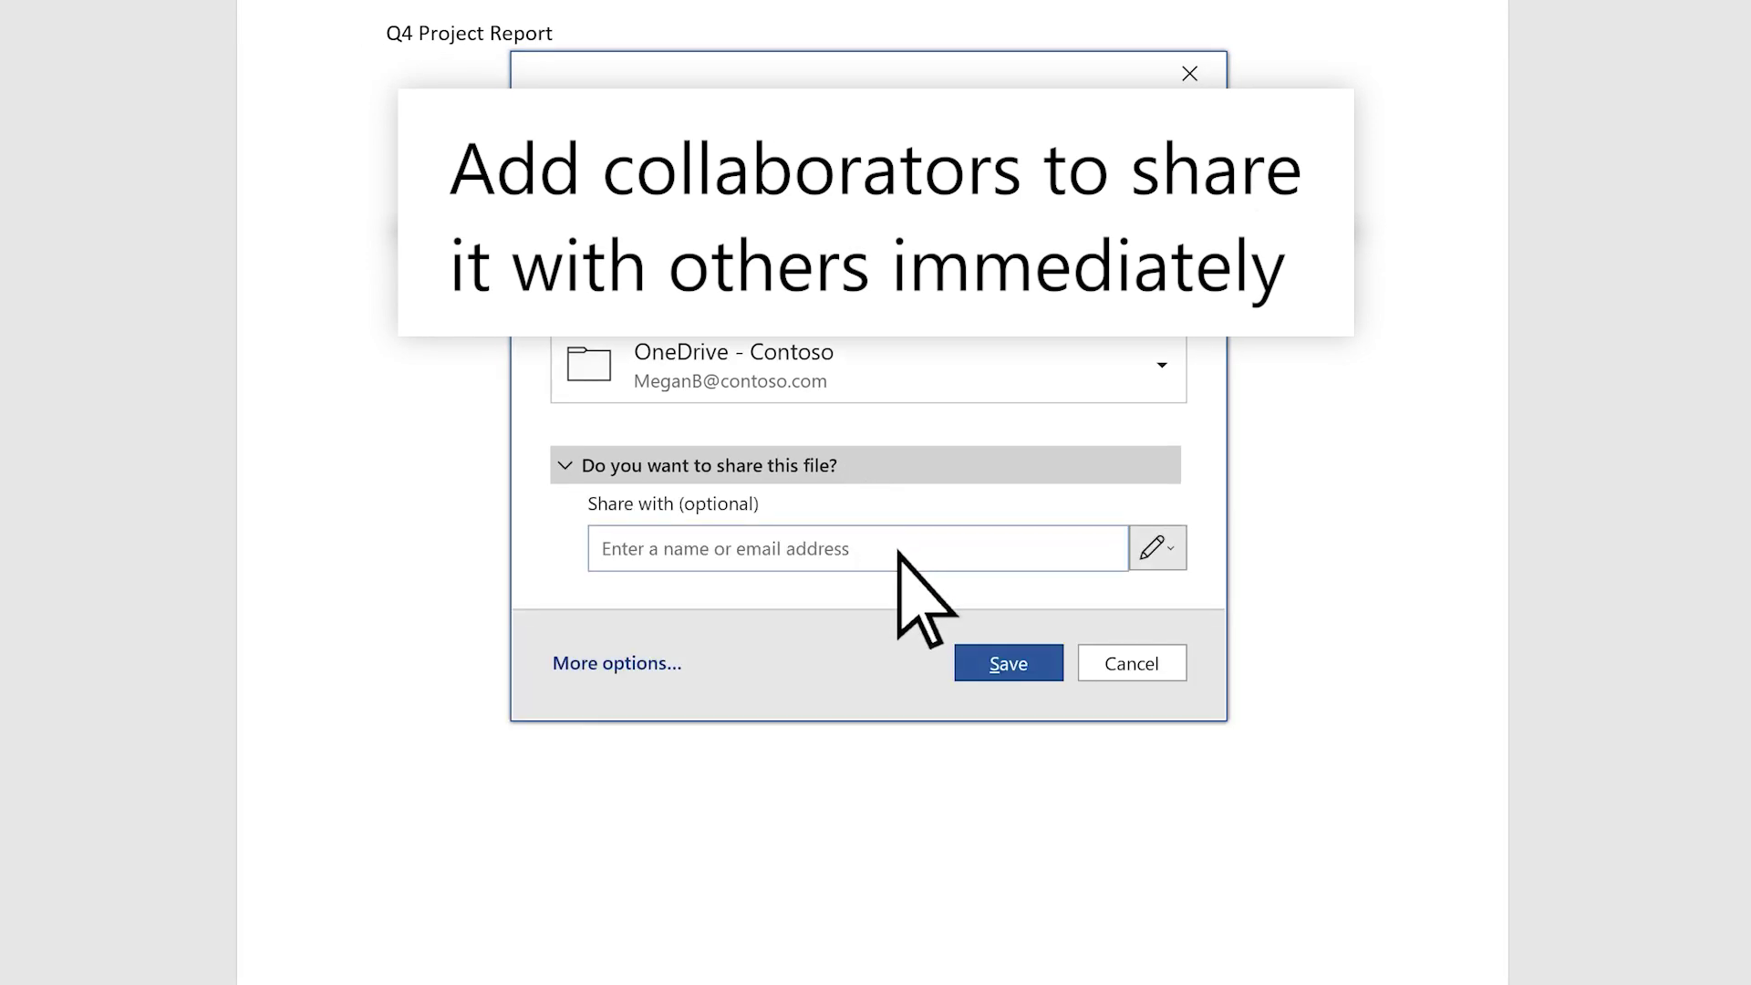
{"action": "left_click", "coordinate": [899, 553]}
{"action": "type", "text": "Irvin s"}
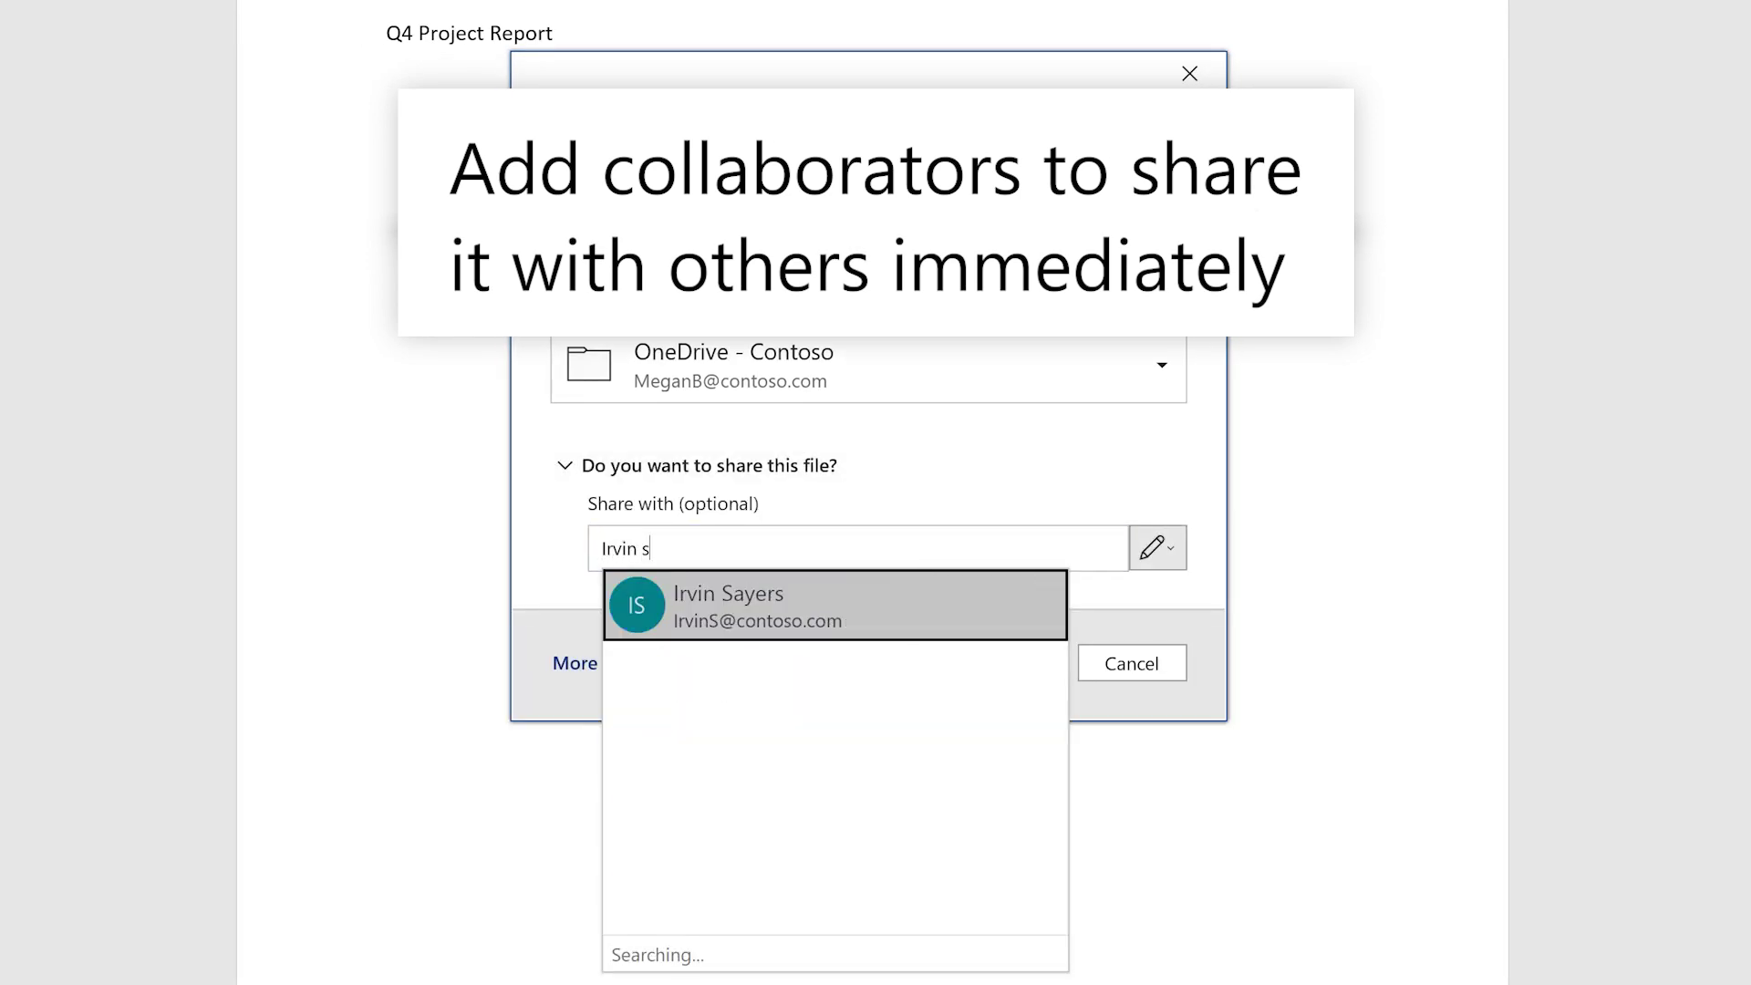
{"action": "key", "text": "Return"}
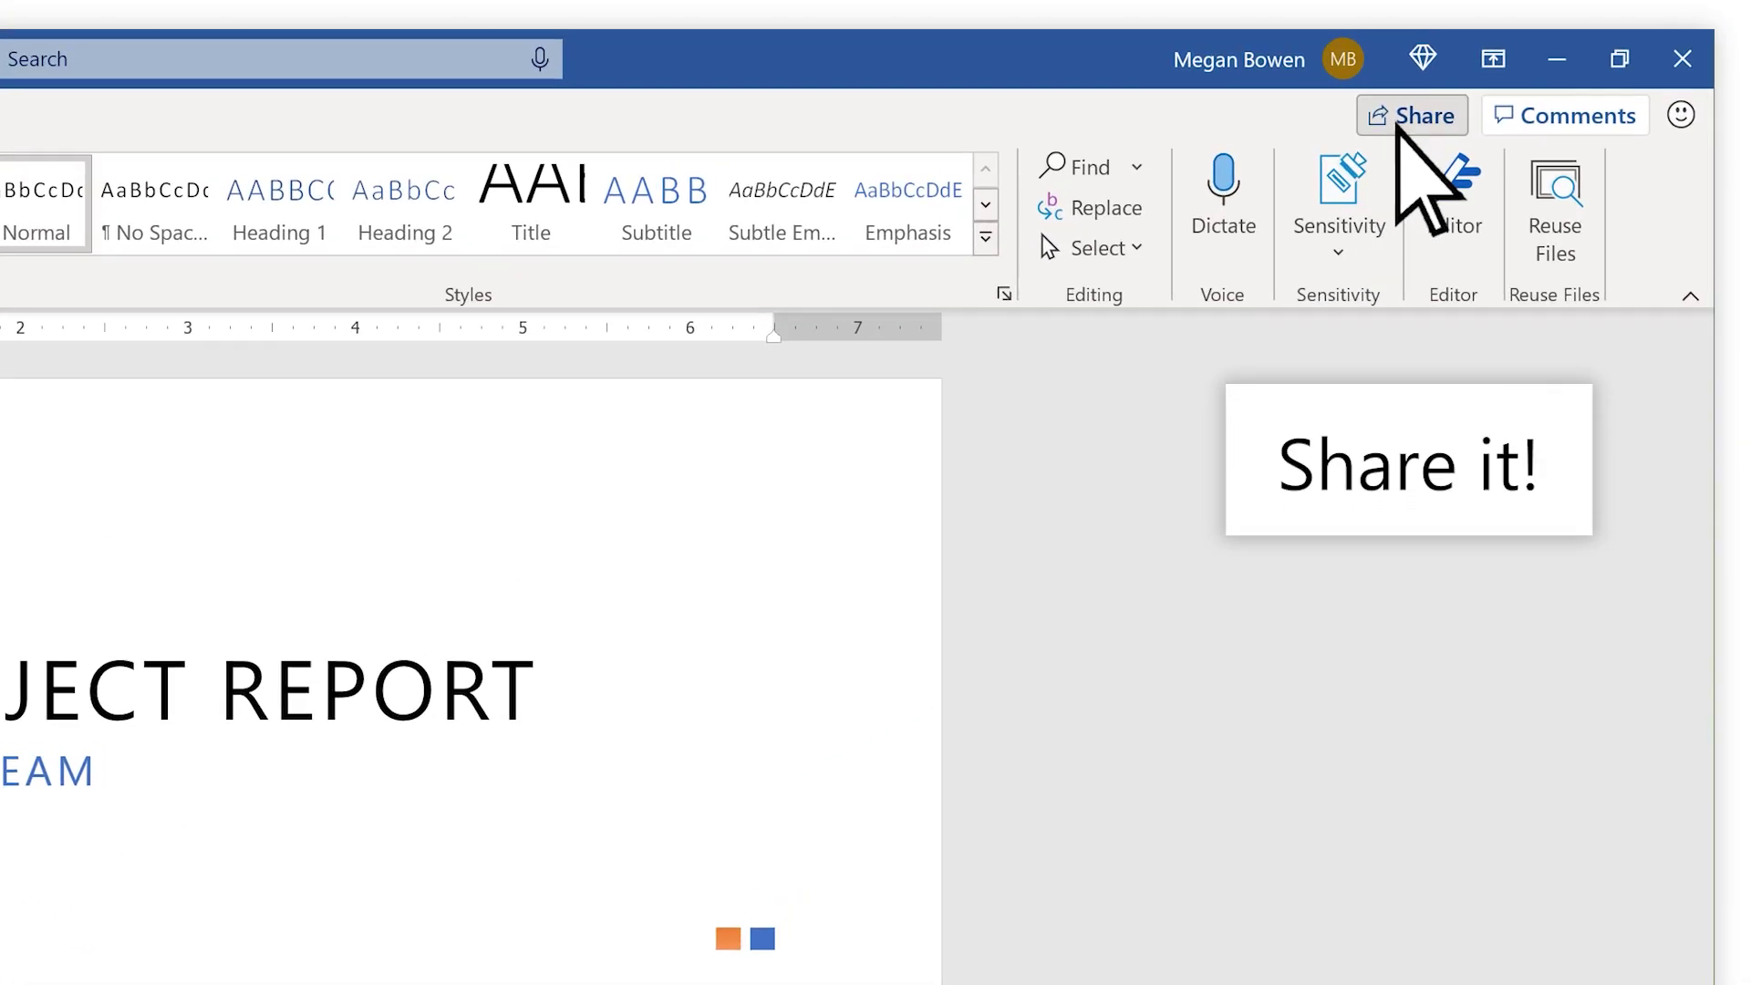
Send the report's edit link to the suggested colleagues from the Share pane
{"action": "left_click", "coordinate": [1572, 52]}
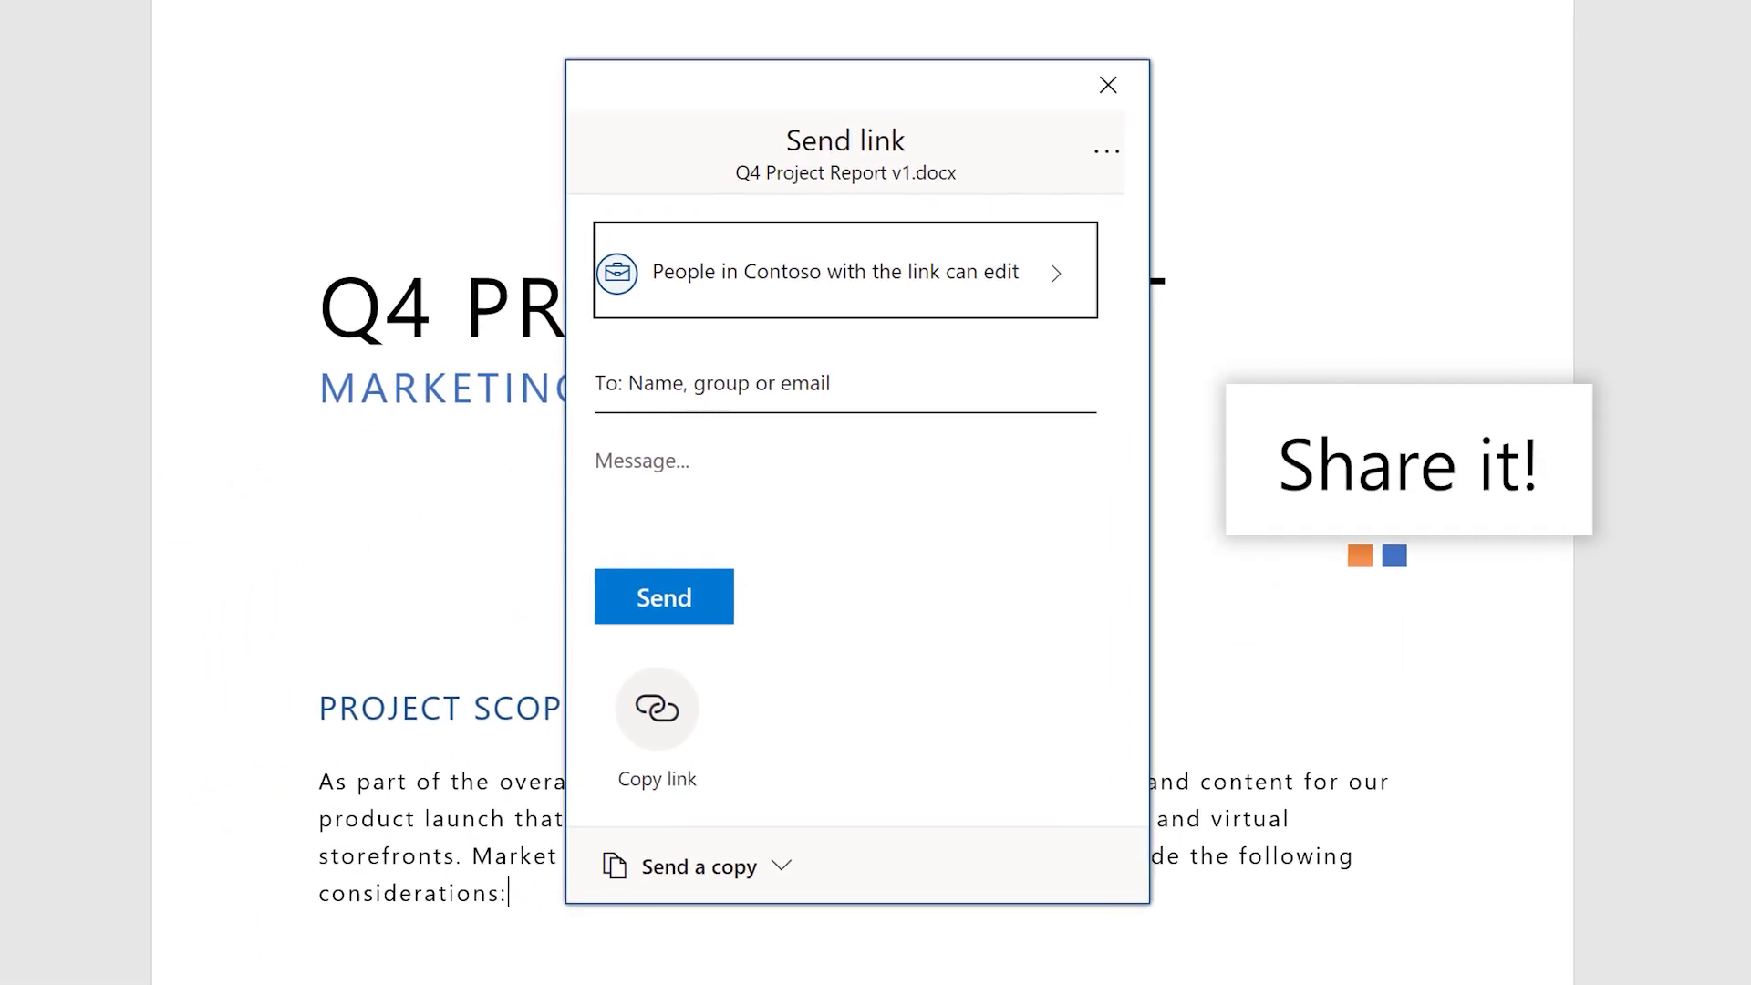
{"action": "type", "text": "Ade"}
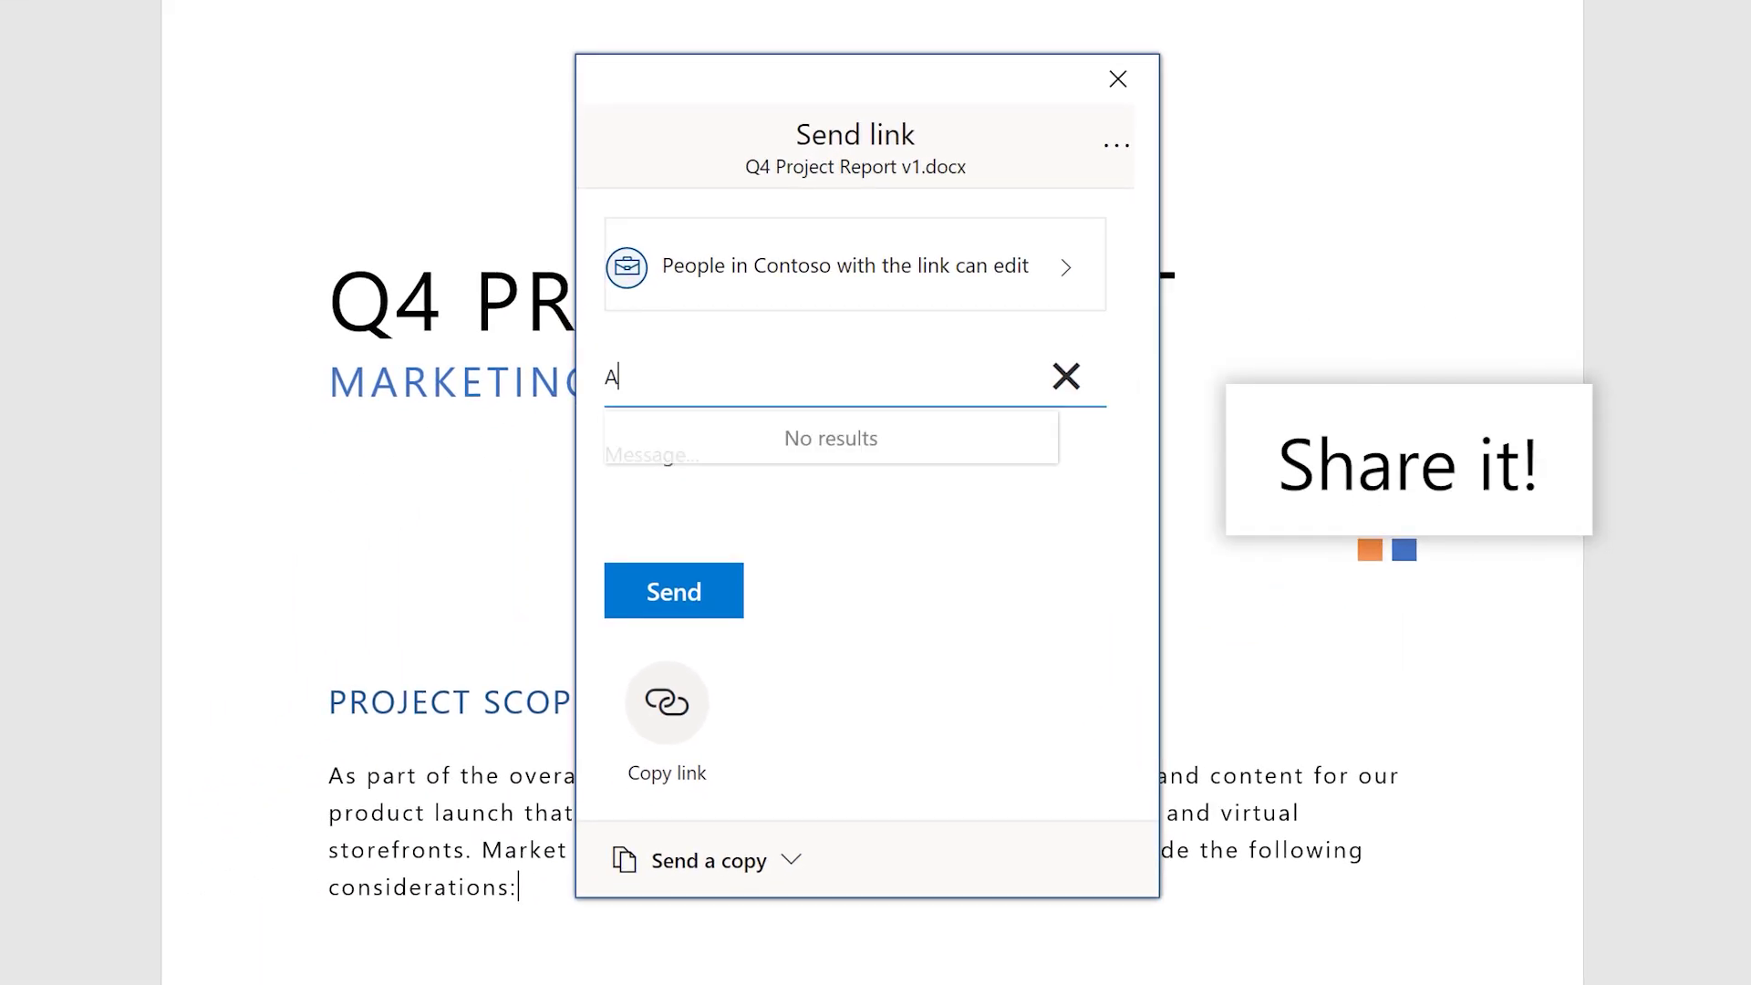
{"action": "type", "text": "le"}
{"action": "left_click", "coordinate": [831, 463]}
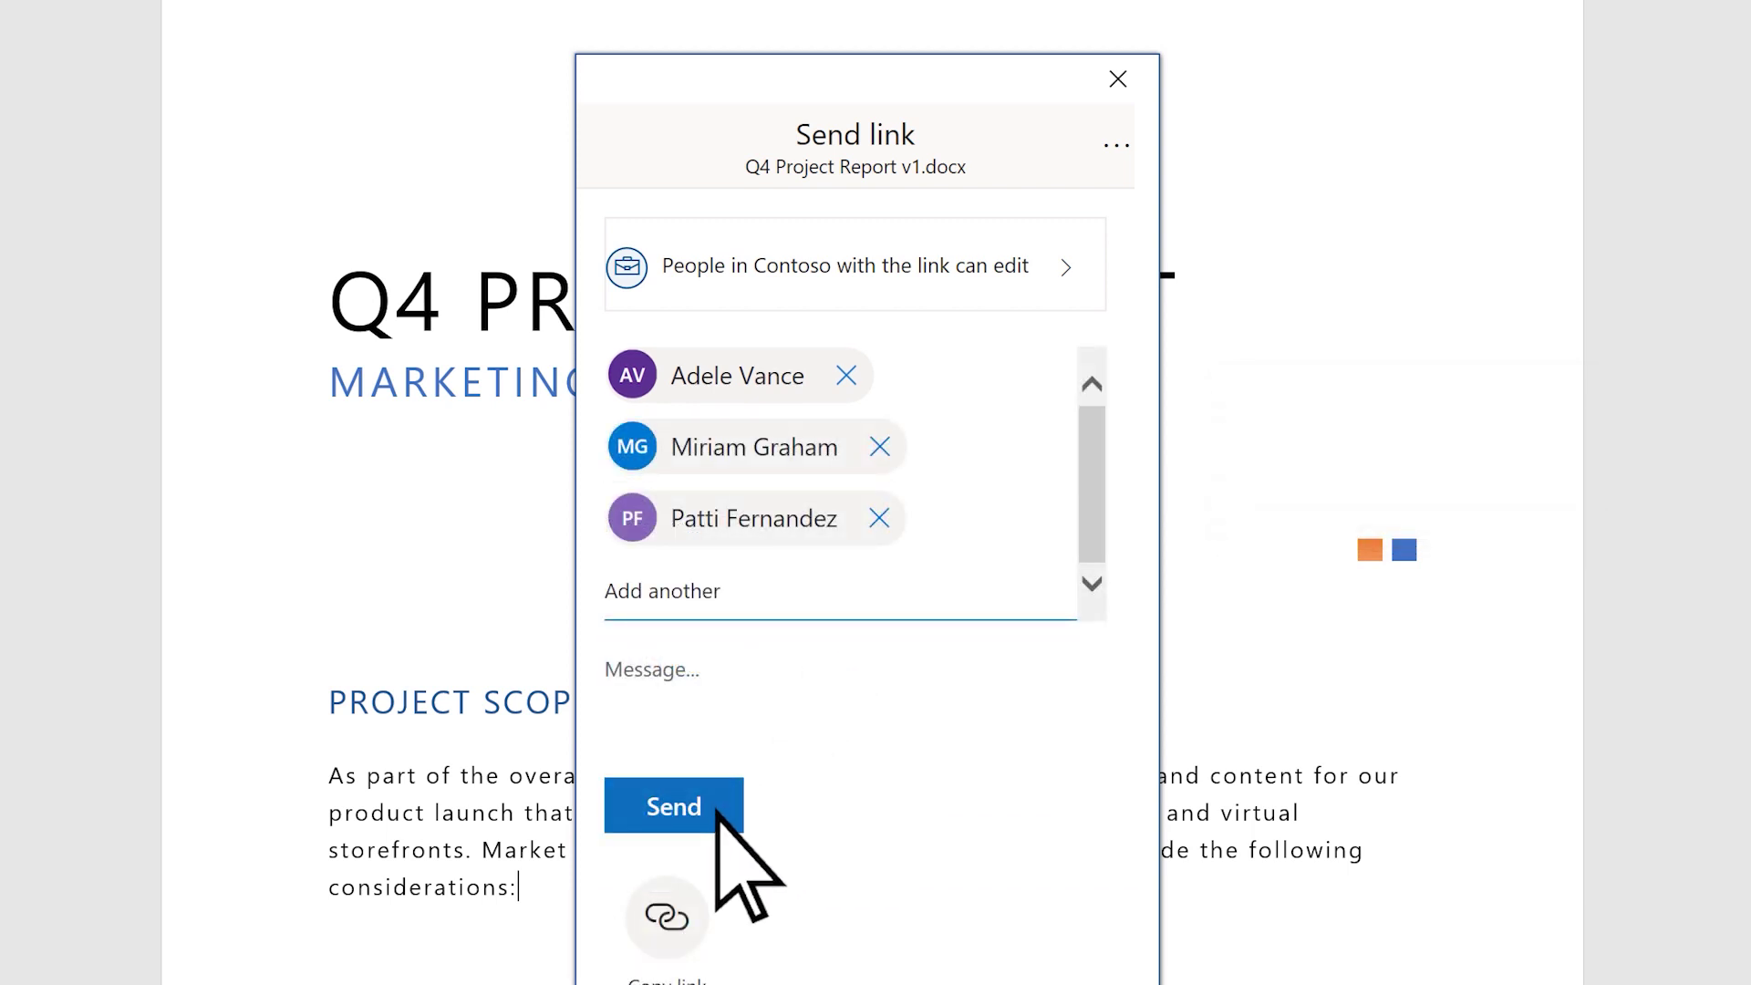
{"action": "left_click", "coordinate": [673, 806]}
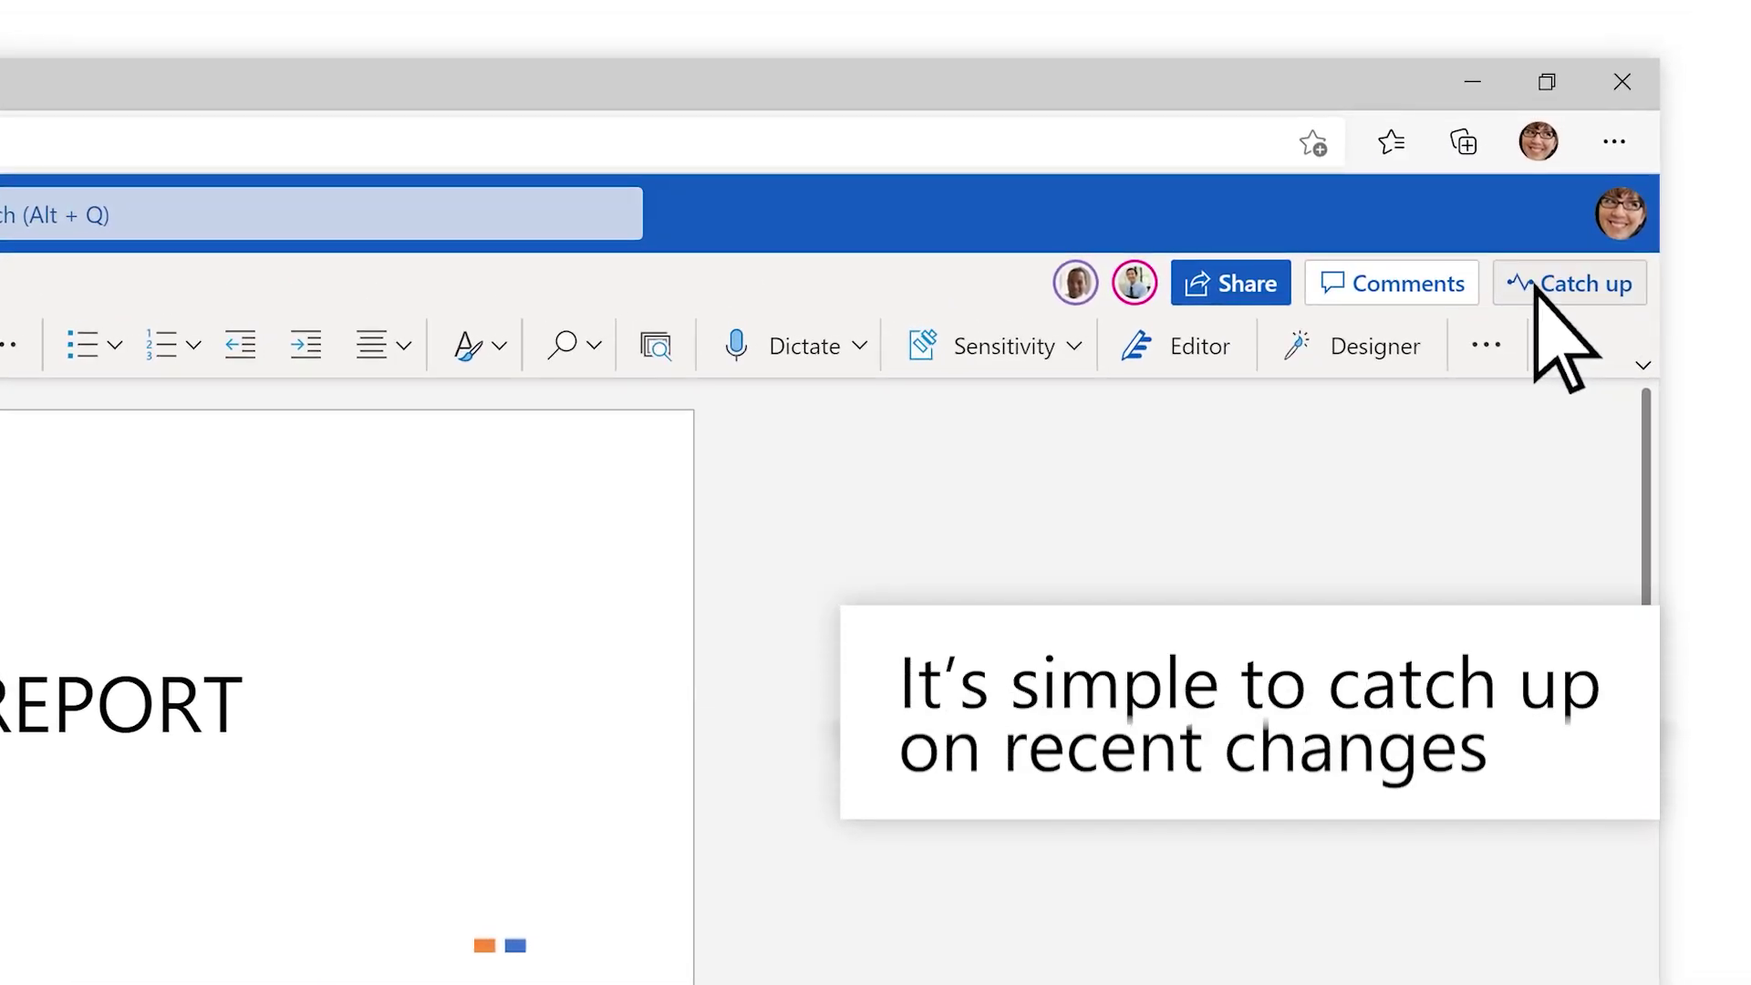
Reject Grady Archie's rewording, restoring 'the overall marketing effort', and accept the inserted 'we want to'
{"action": "left_click", "coordinate": [1582, 268]}
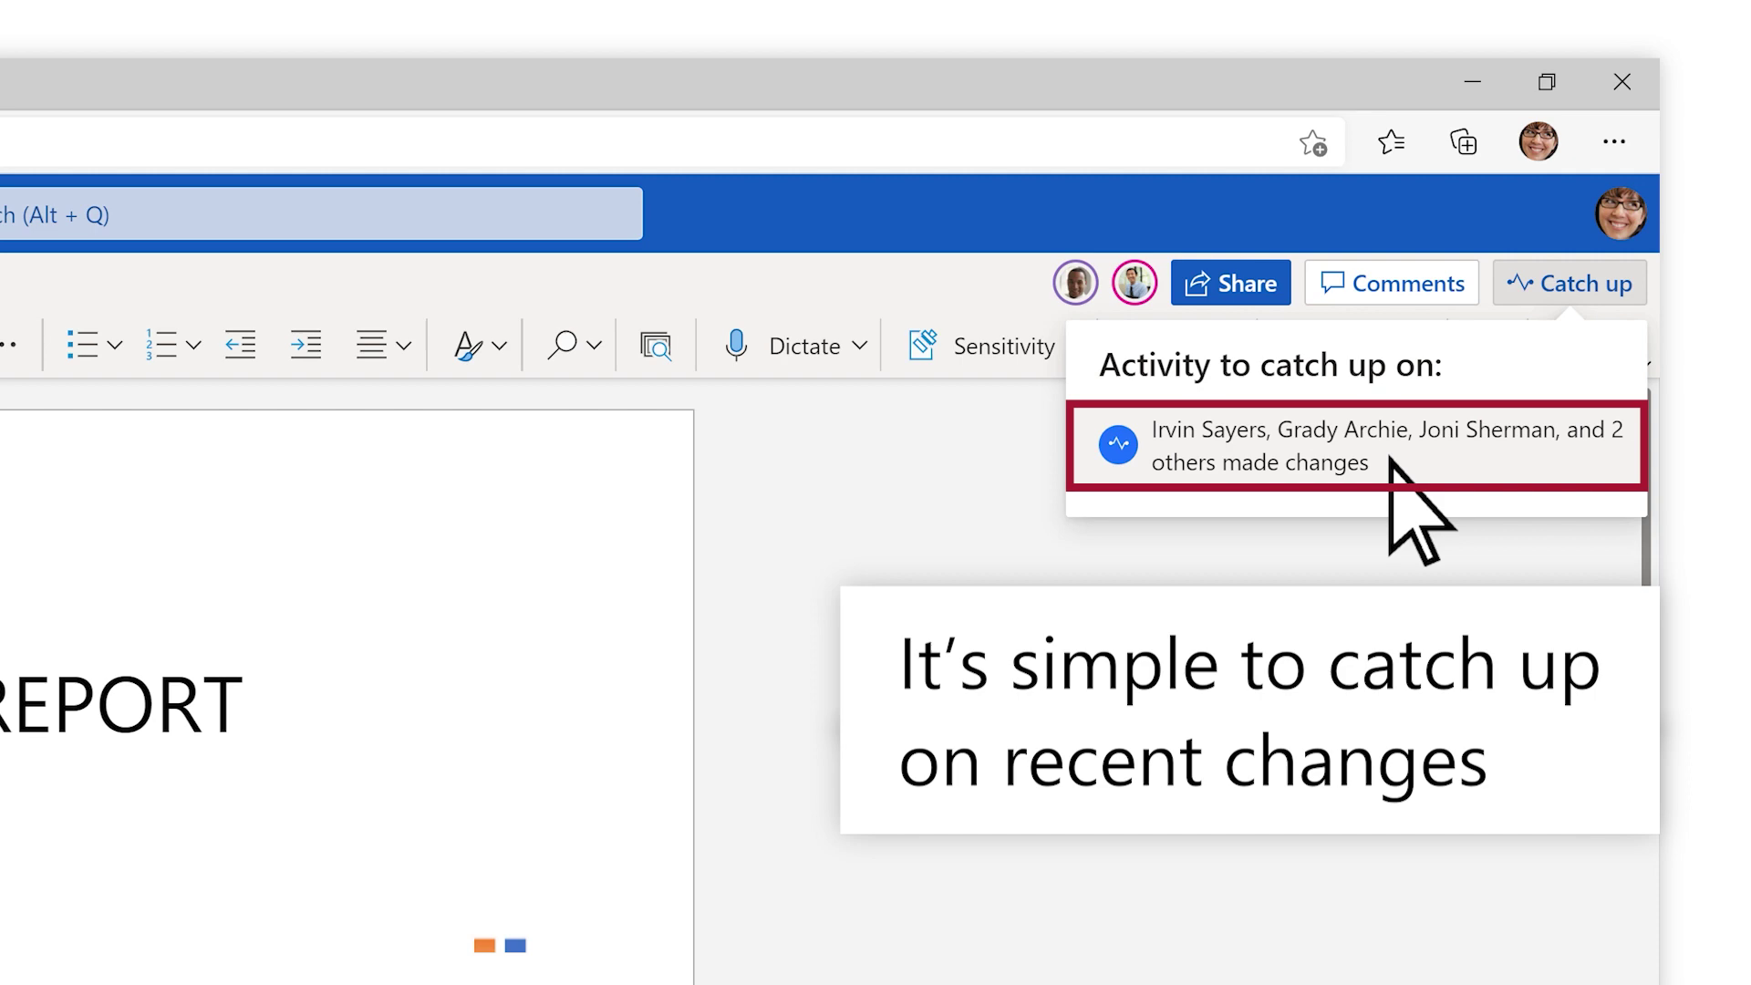
{"action": "left_click", "coordinate": [1583, 283]}
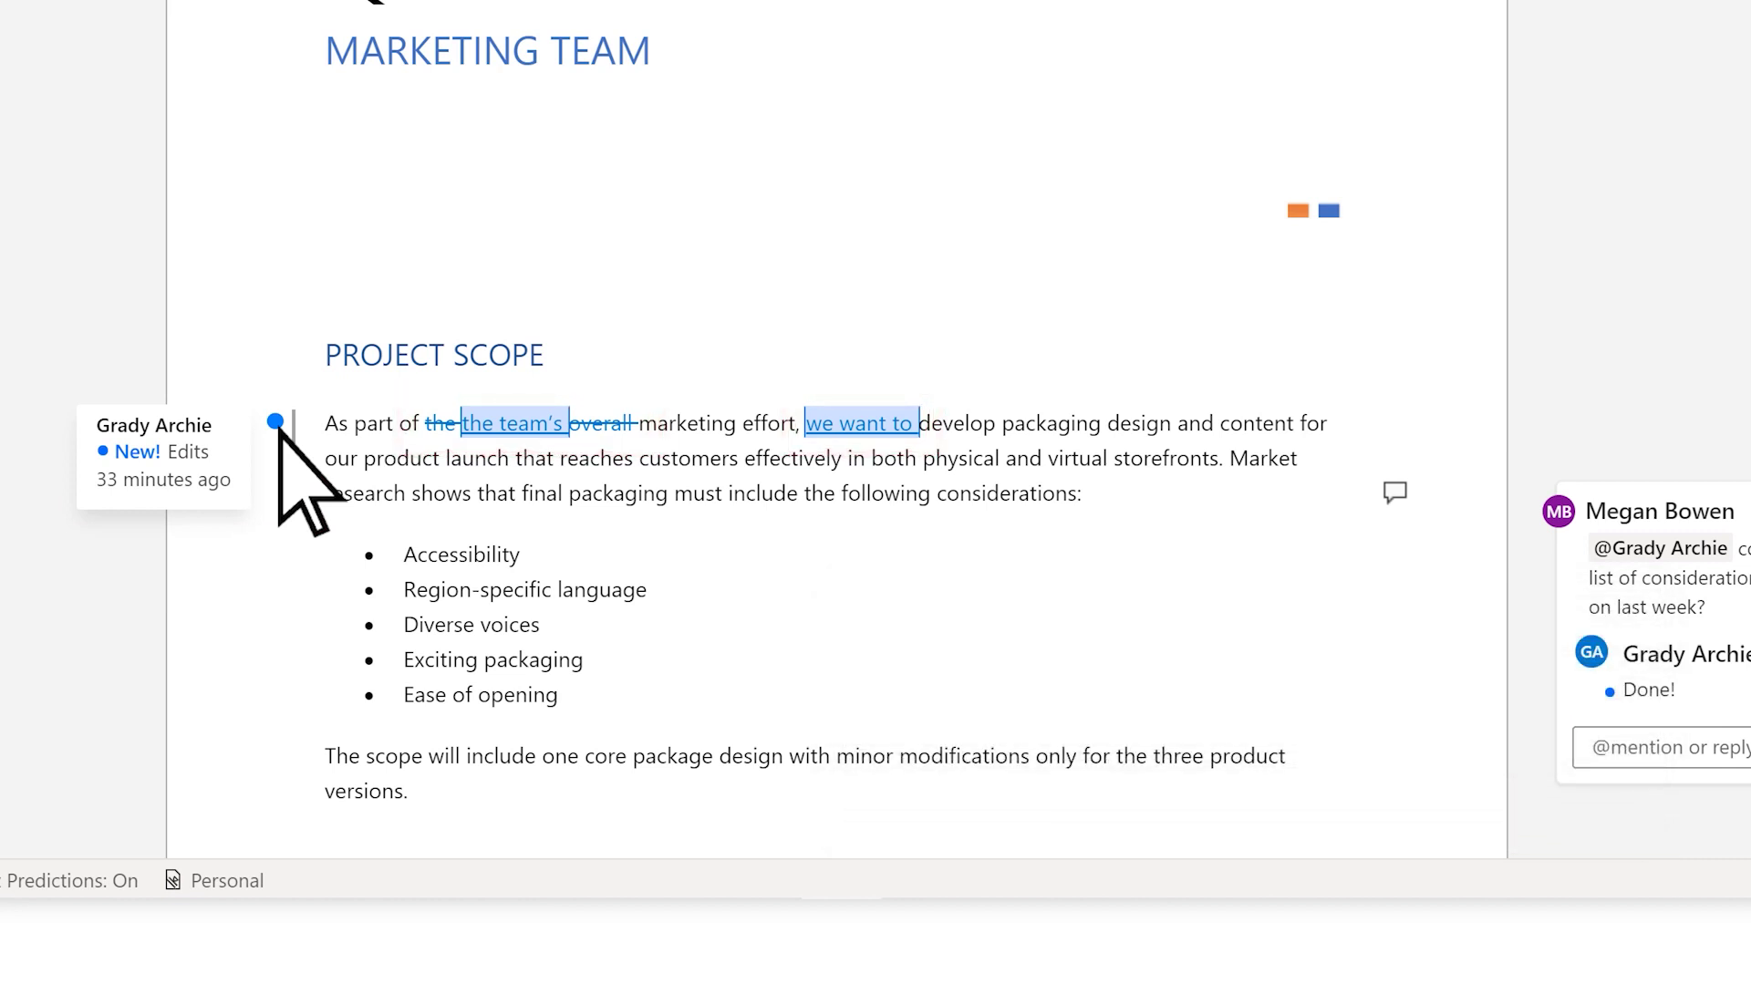
{"action": "left_click_drag", "start_coordinate": [522, 441], "coordinate": [630, 428]}
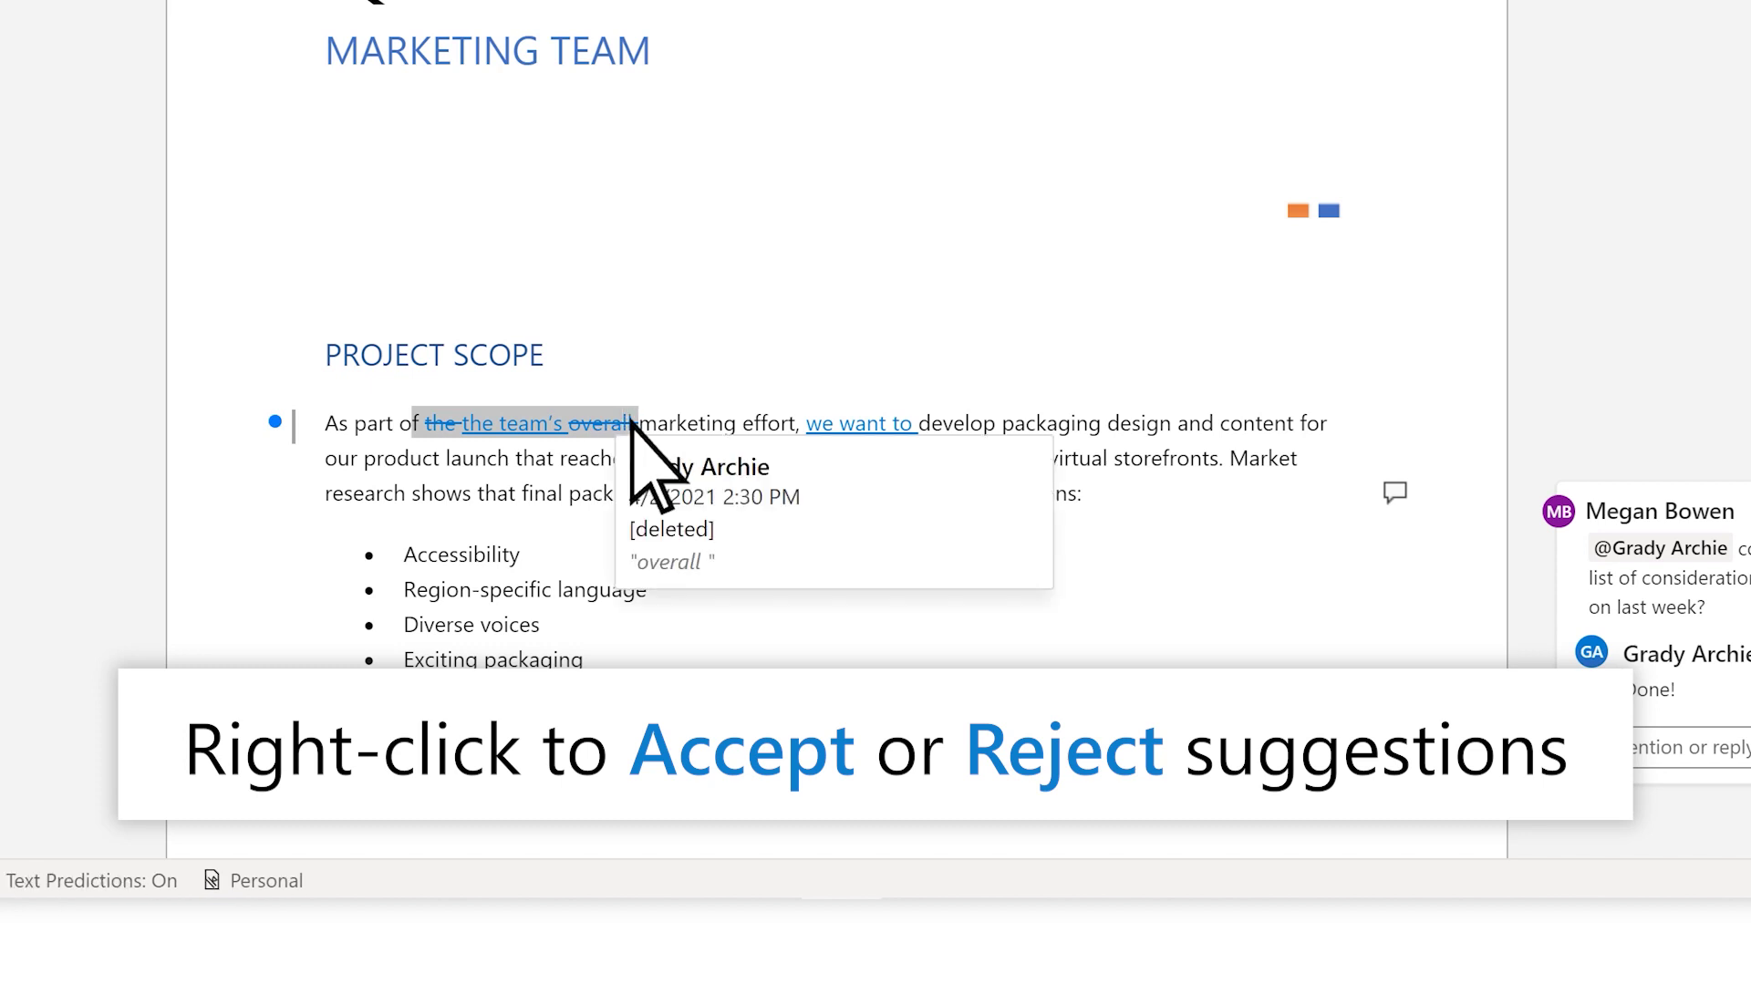
{"action": "right_click", "coordinate": [631, 428]}
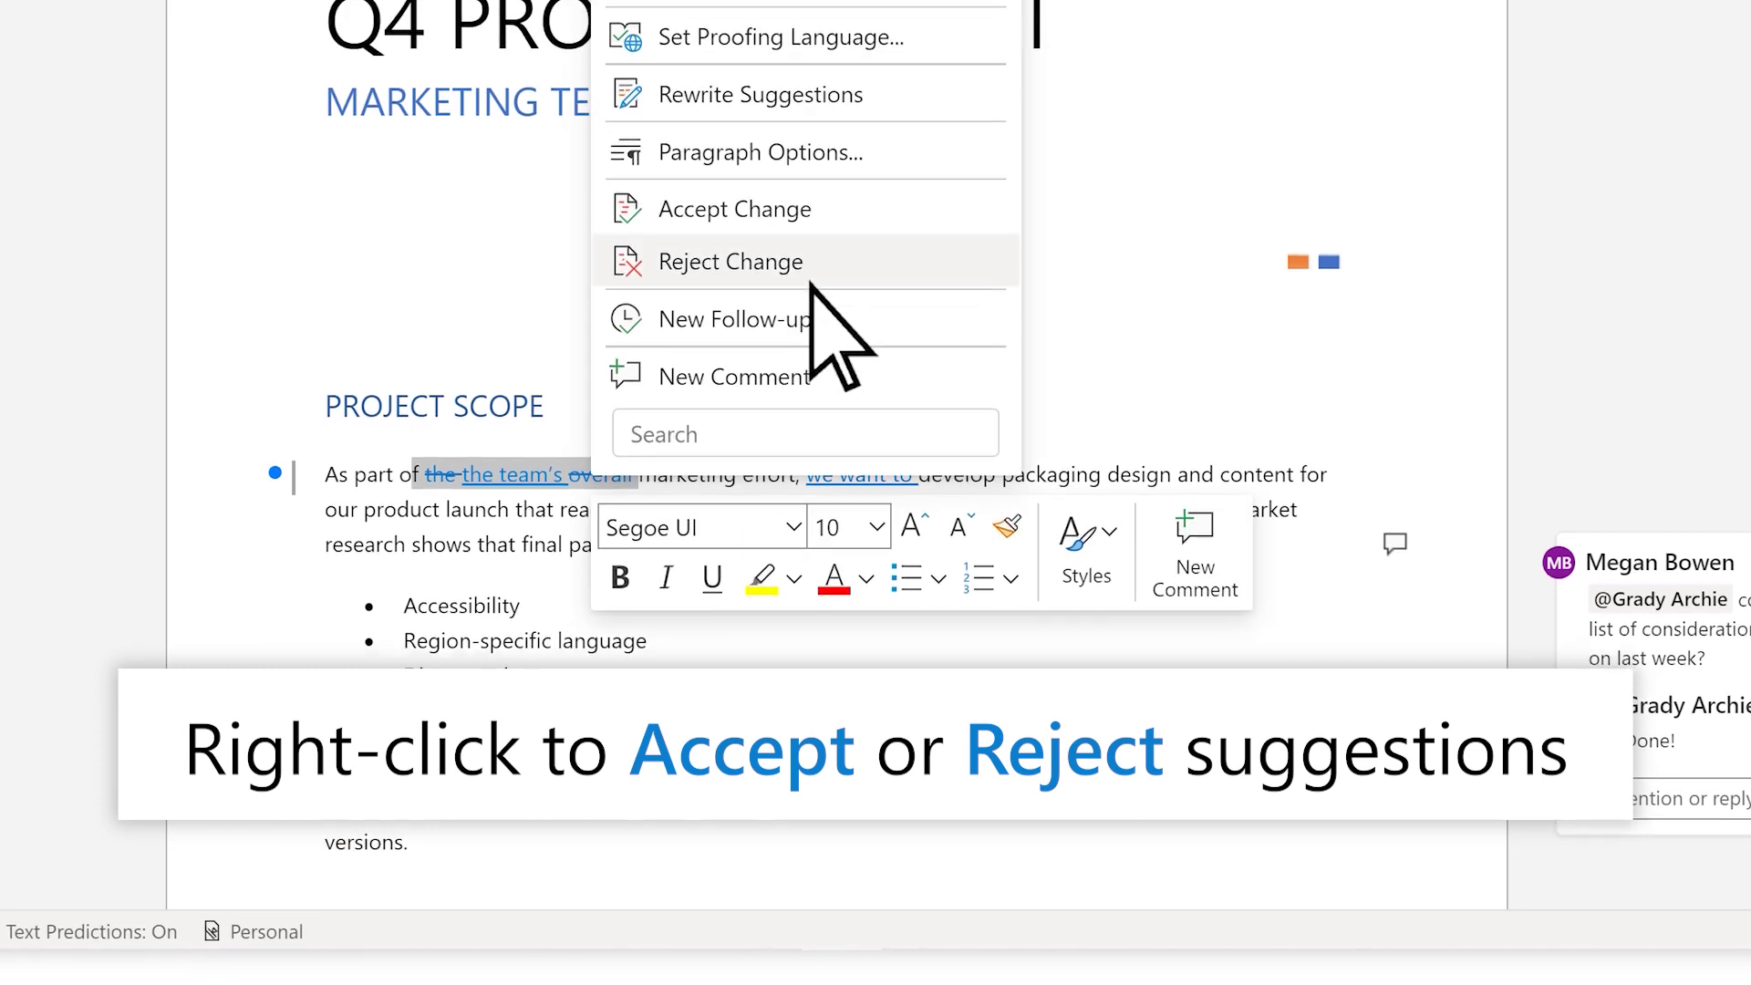
{"action": "left_click", "coordinate": [821, 284]}
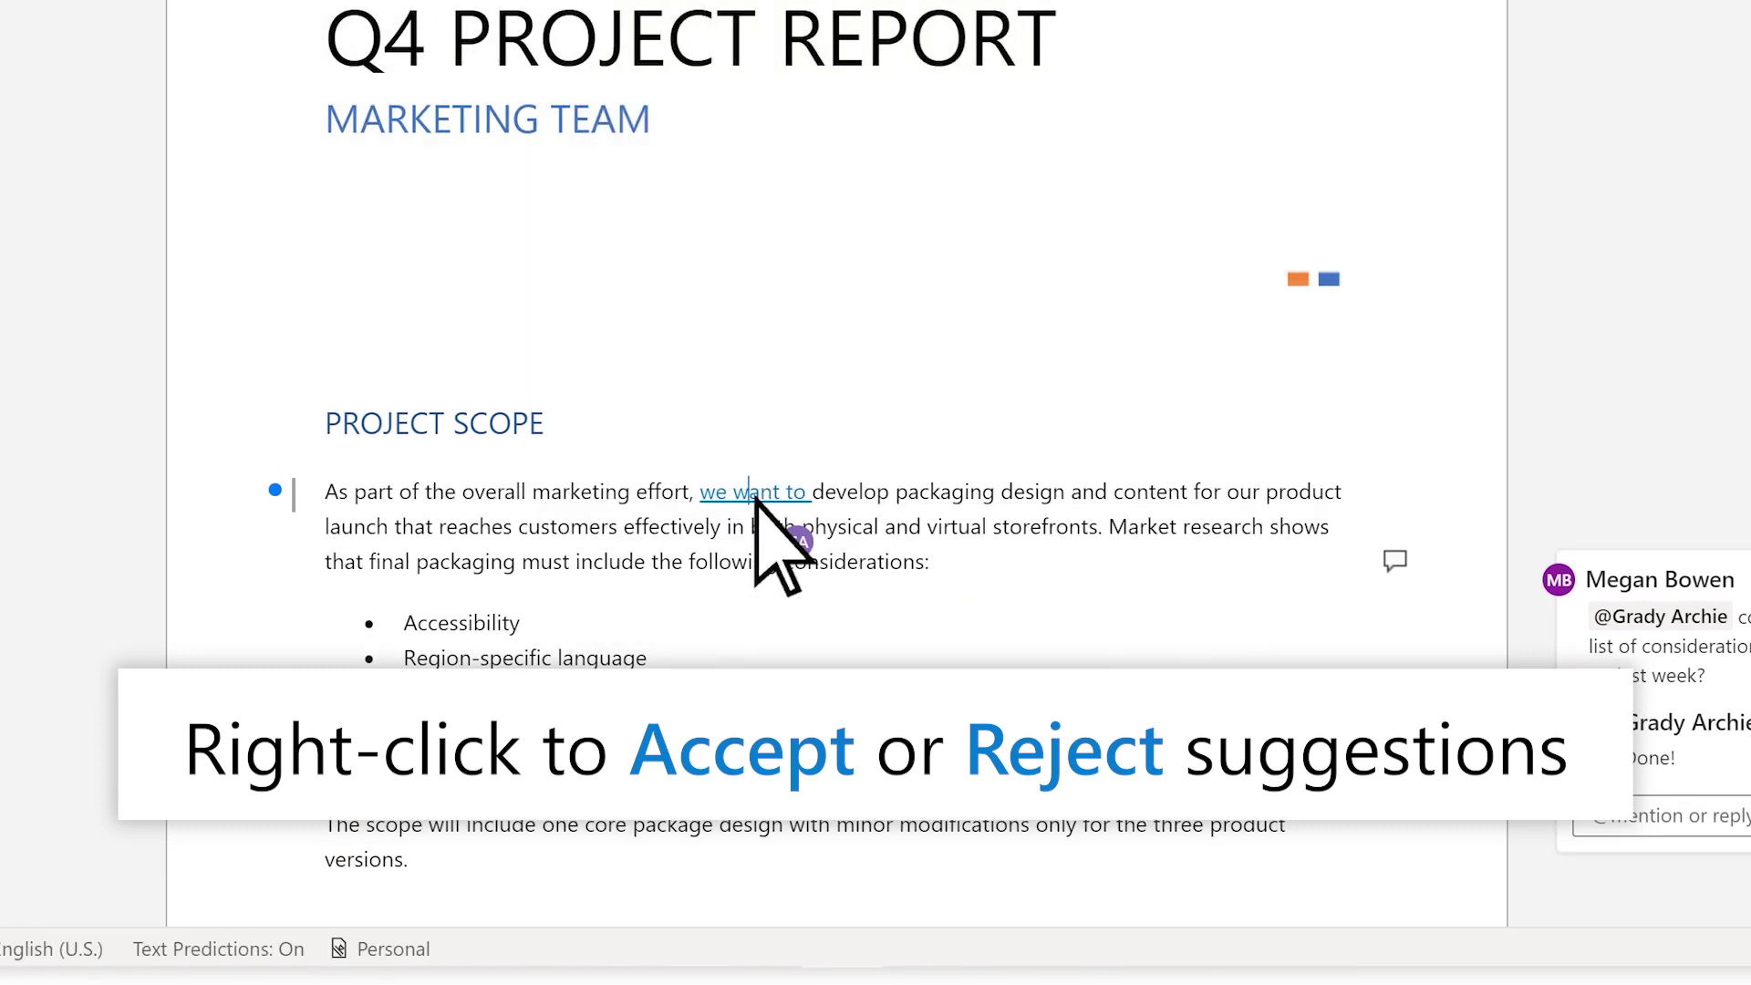
{"action": "right_click", "coordinate": [772, 490]}
{"action": "left_click", "coordinate": [903, 183]}
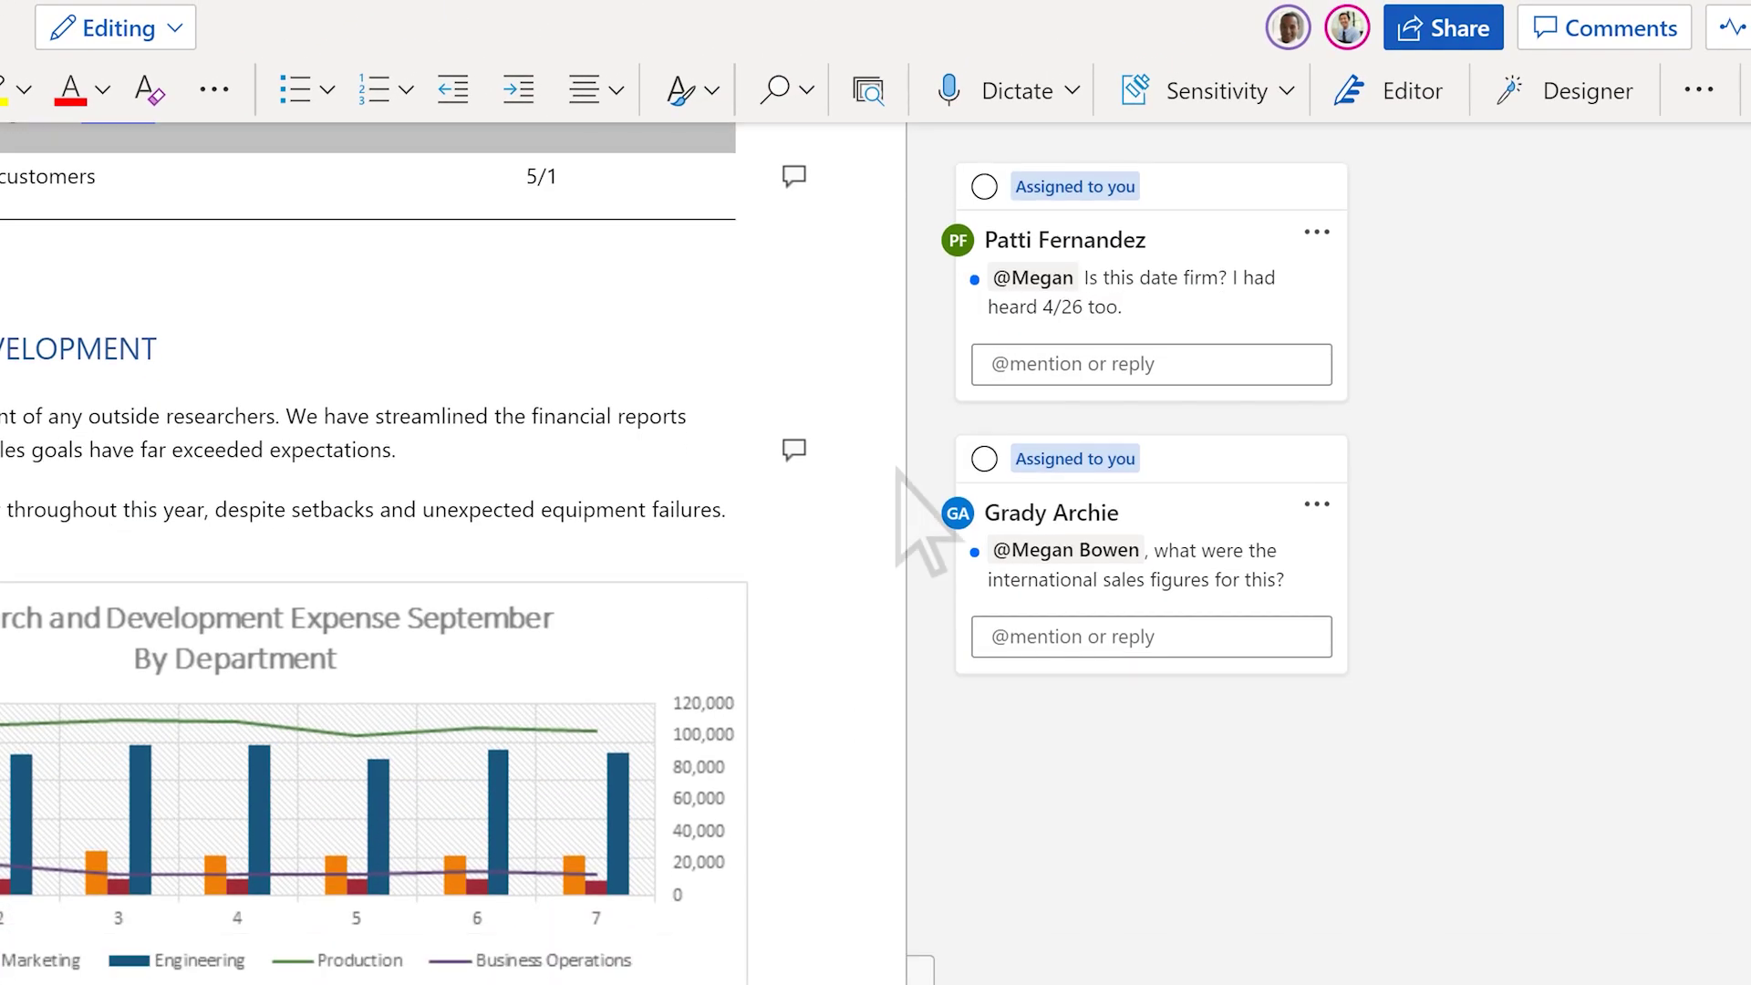
Reply 'Yes, it's firm' to Patti Fernandez's 5/1 date question and complete that task
{"action": "left_click", "coordinate": [1233, 314]}
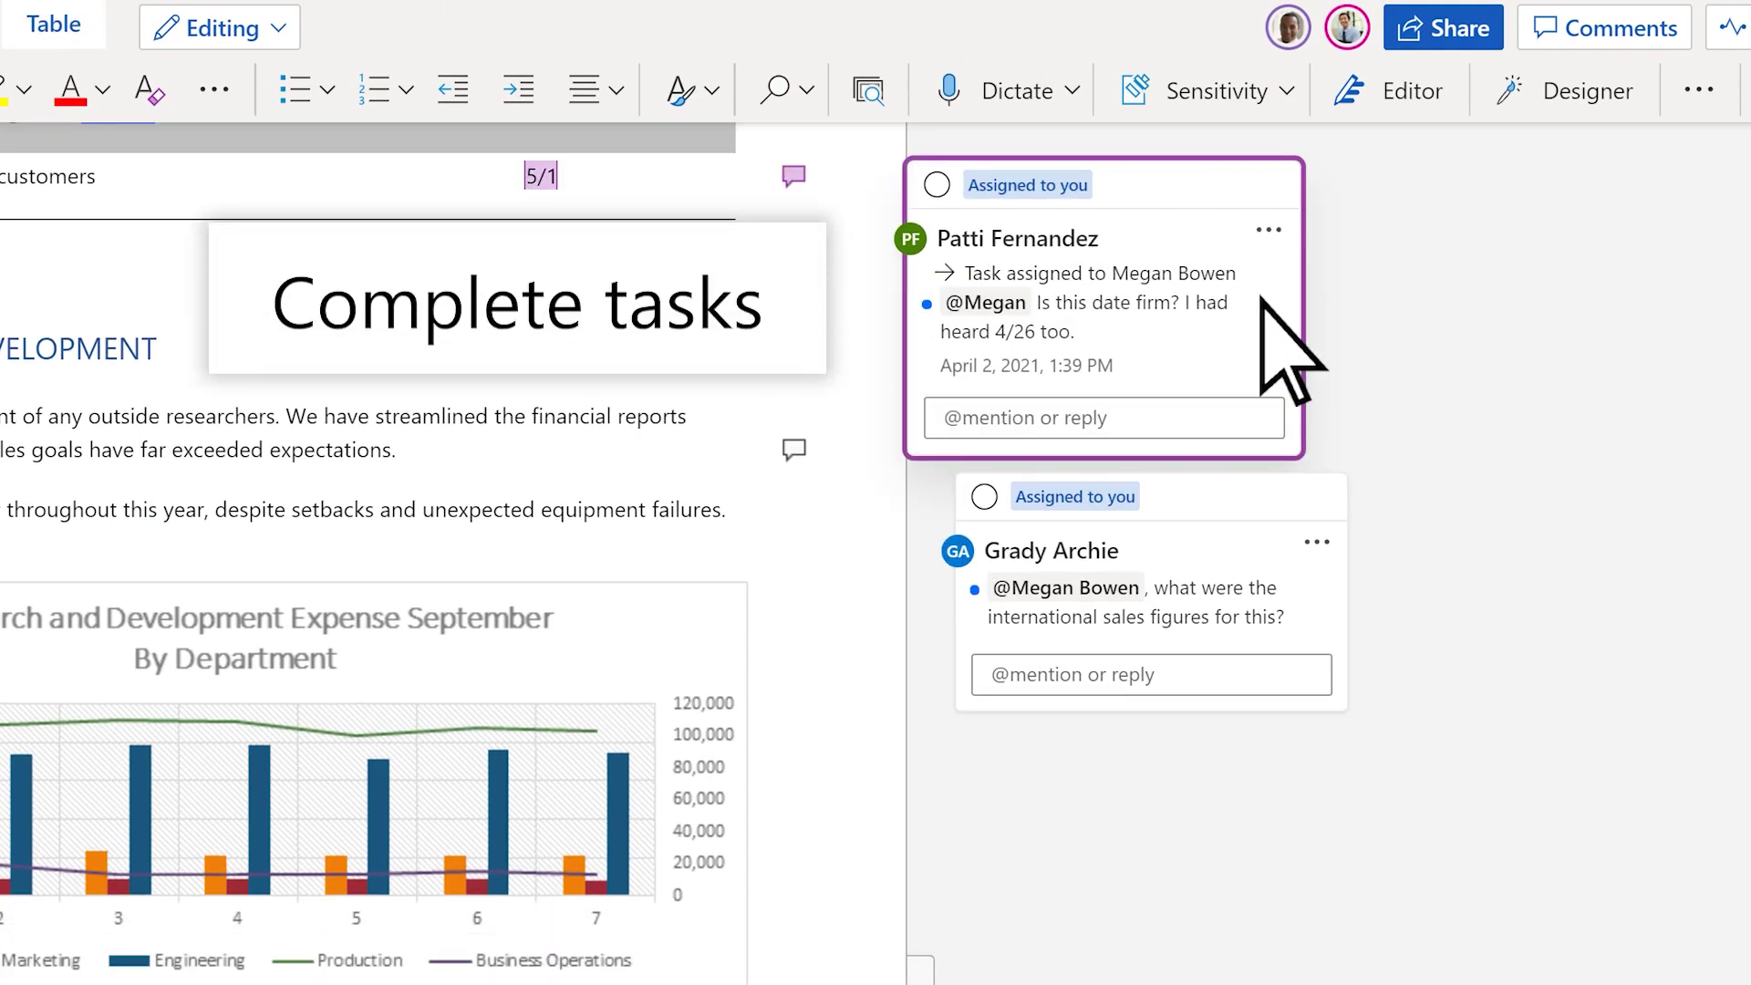
{"action": "left_click", "coordinate": [1182, 419]}
{"action": "type", "text": "Yes, it's firm"}
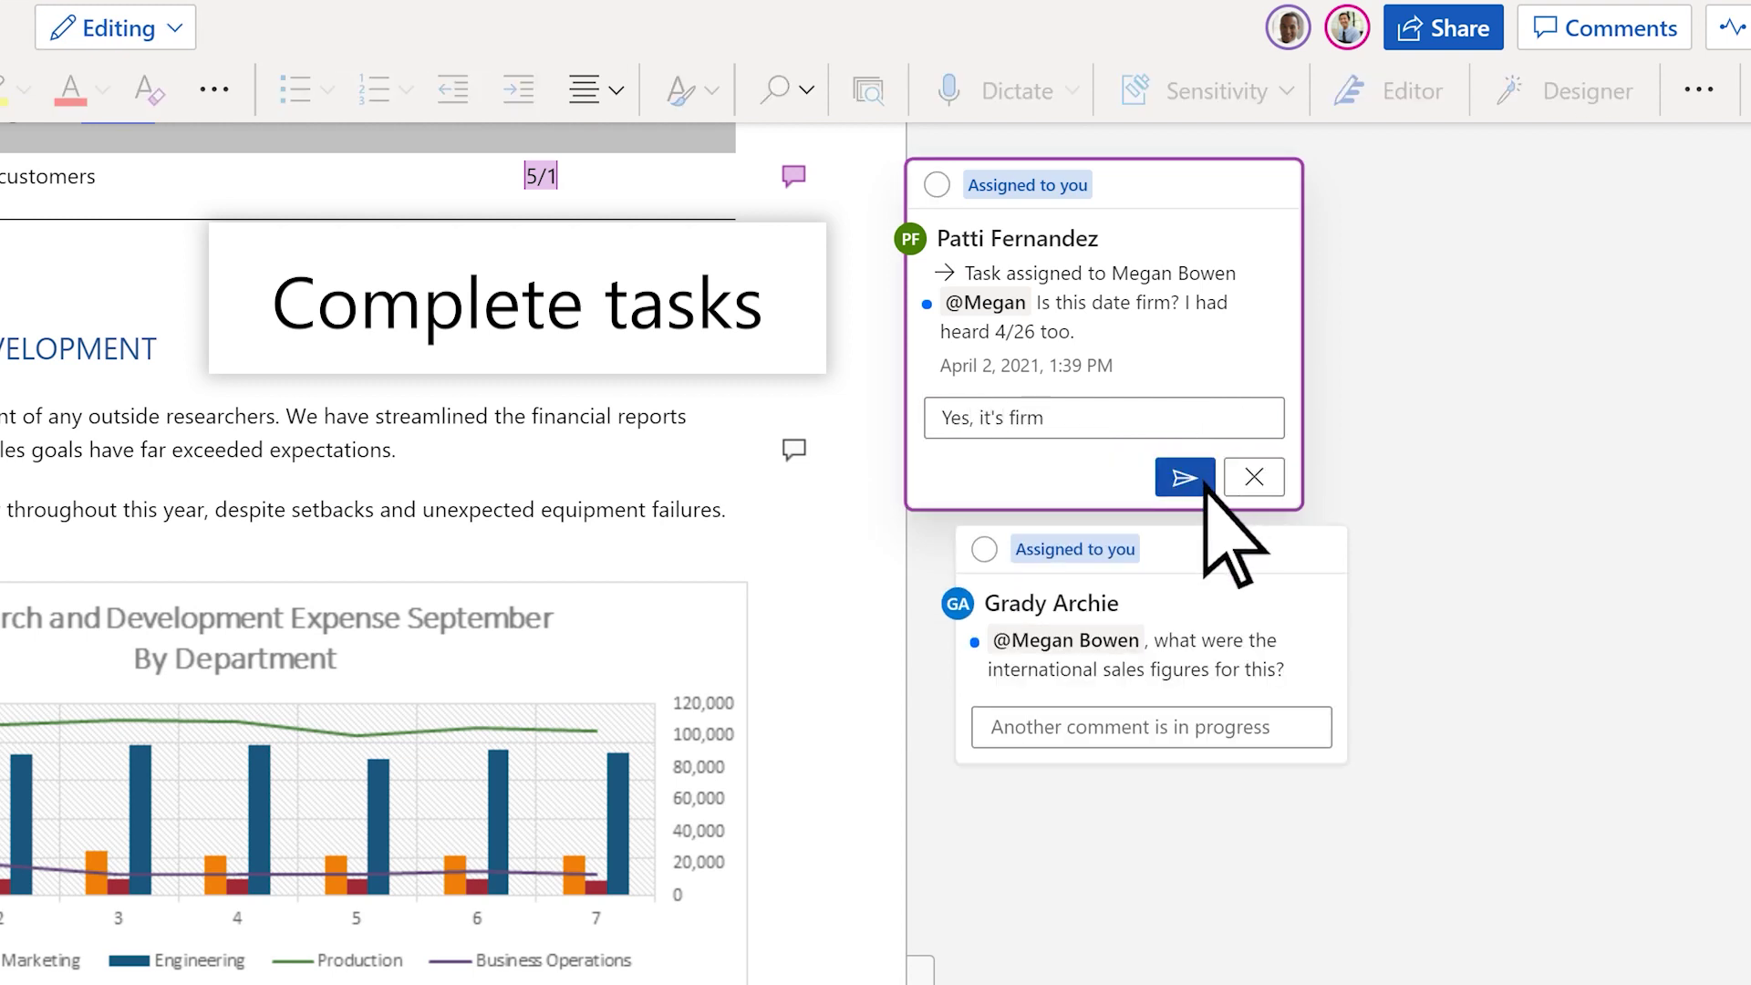
{"action": "left_click", "coordinate": [1186, 478]}
{"action": "left_click", "coordinate": [940, 185]}
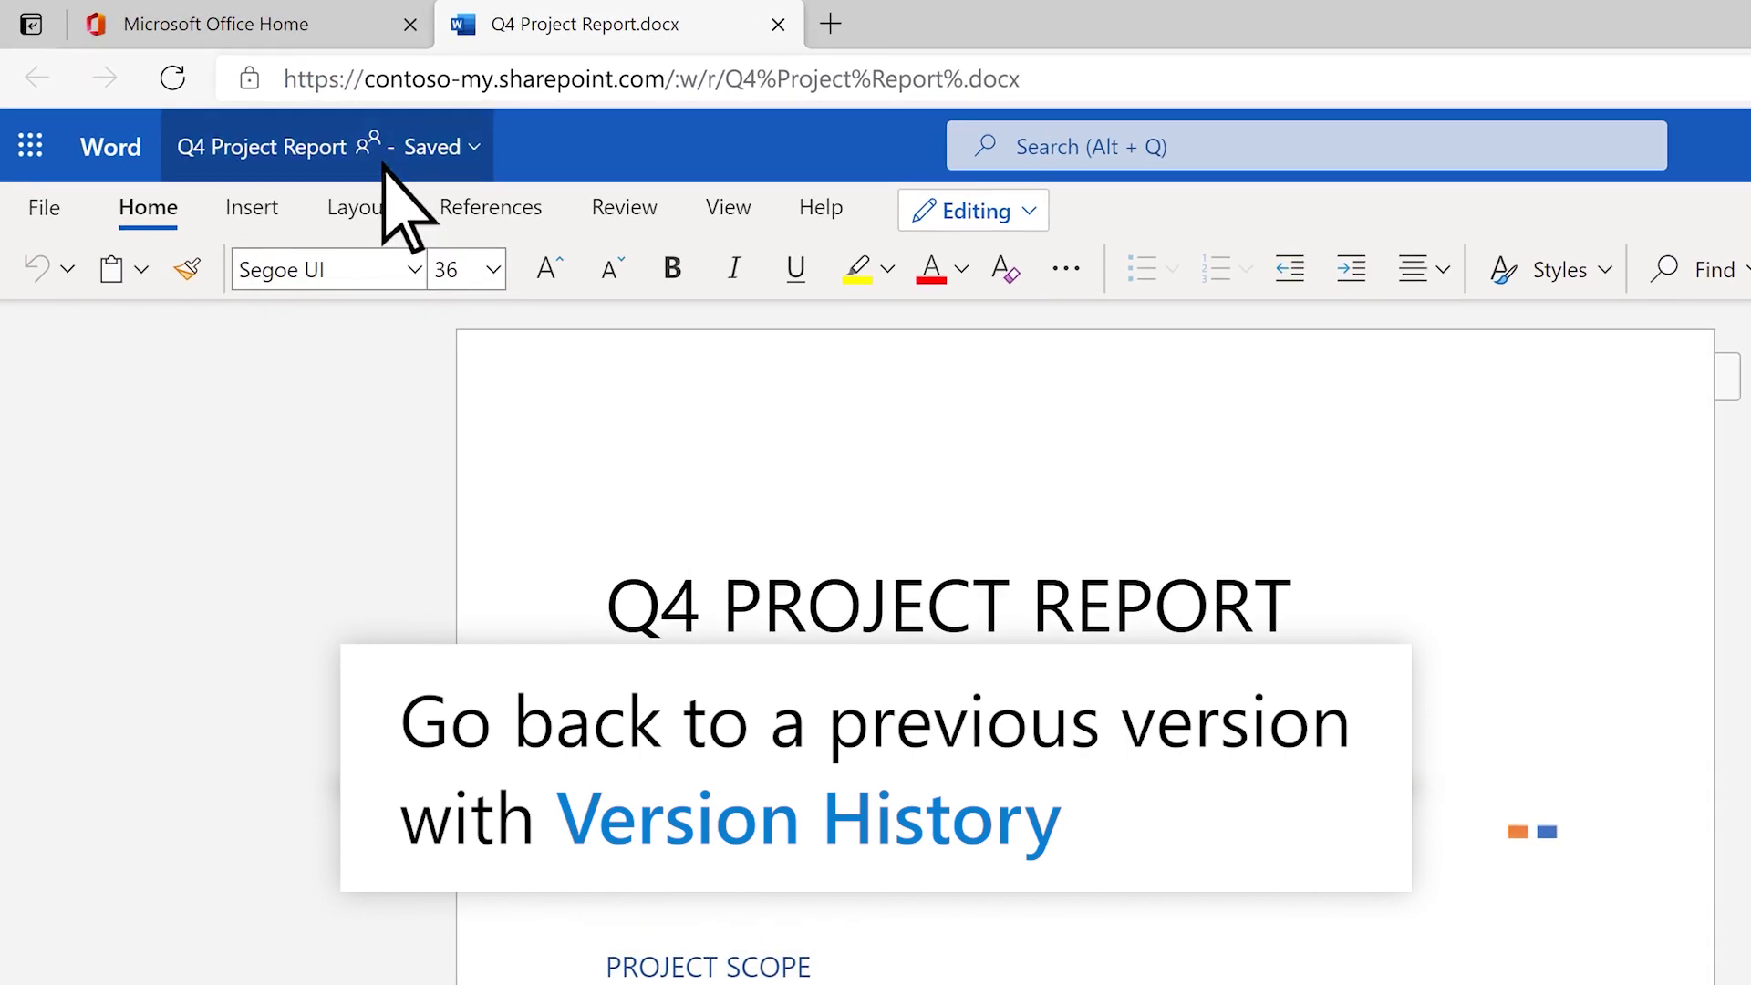
Restore the 43-minutes-ago version of the report from Version History
{"action": "left_click", "coordinate": [383, 158]}
{"action": "left_click", "coordinate": [164, 615]}
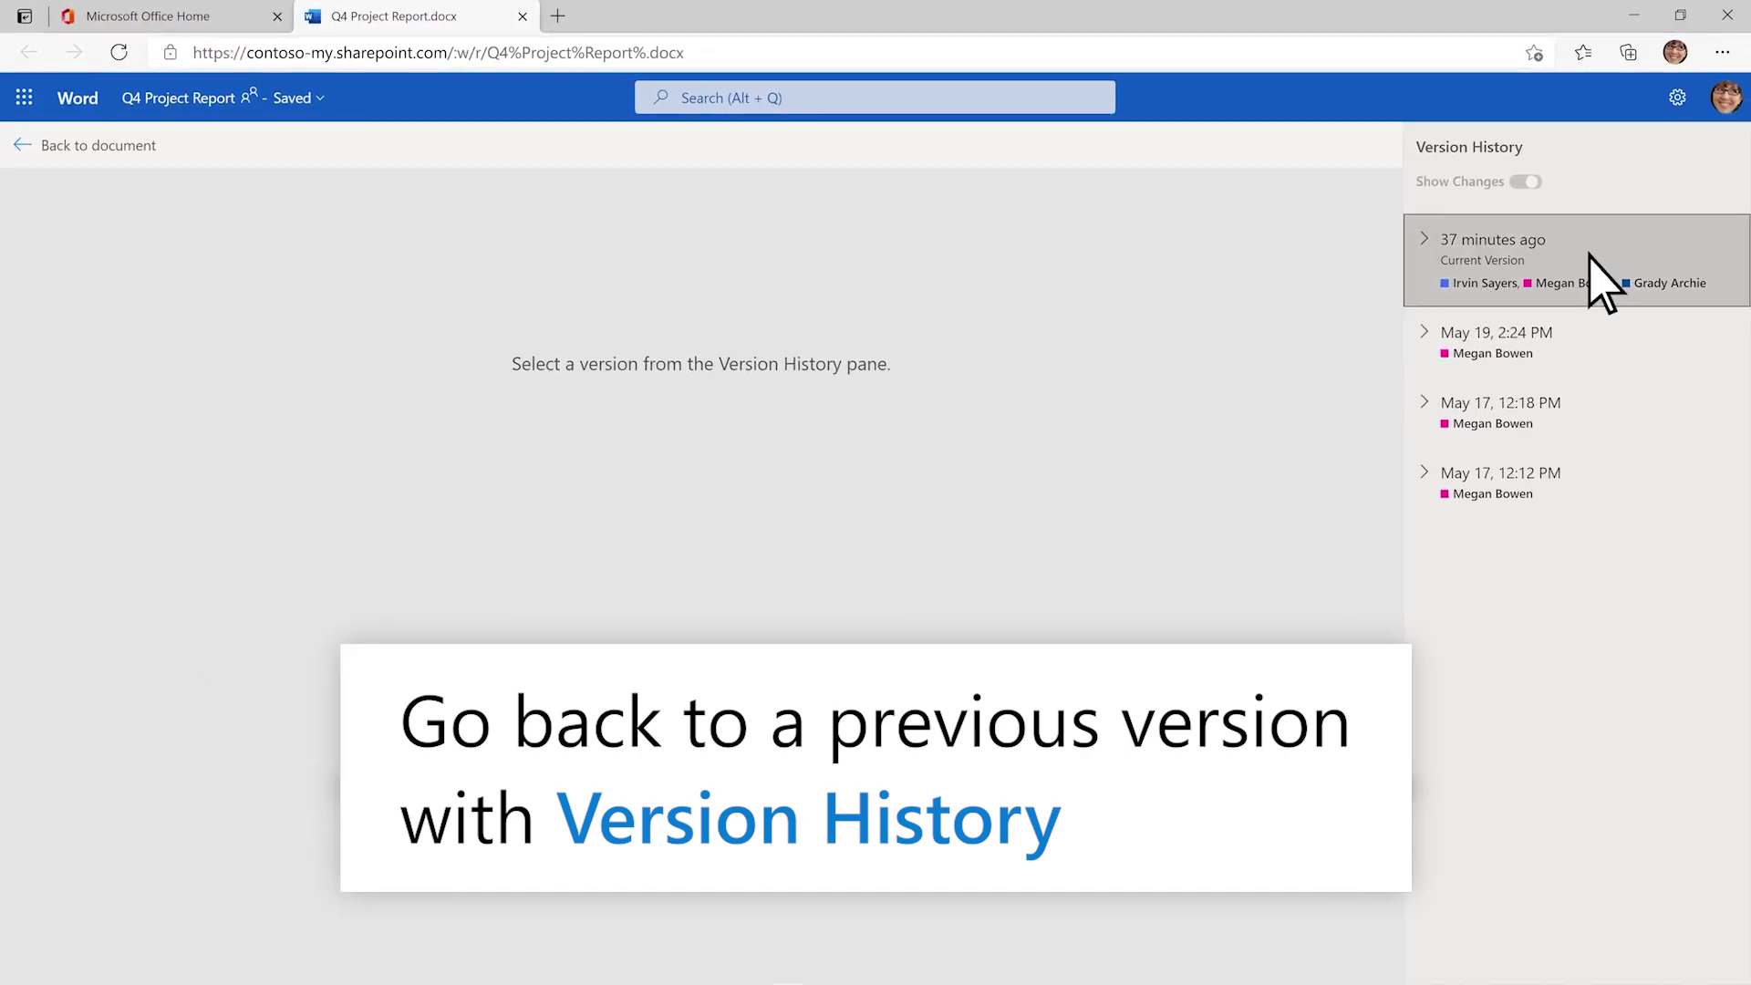
{"action": "left_click", "coordinate": [1560, 253]}
{"action": "left_click", "coordinate": [1600, 395]}
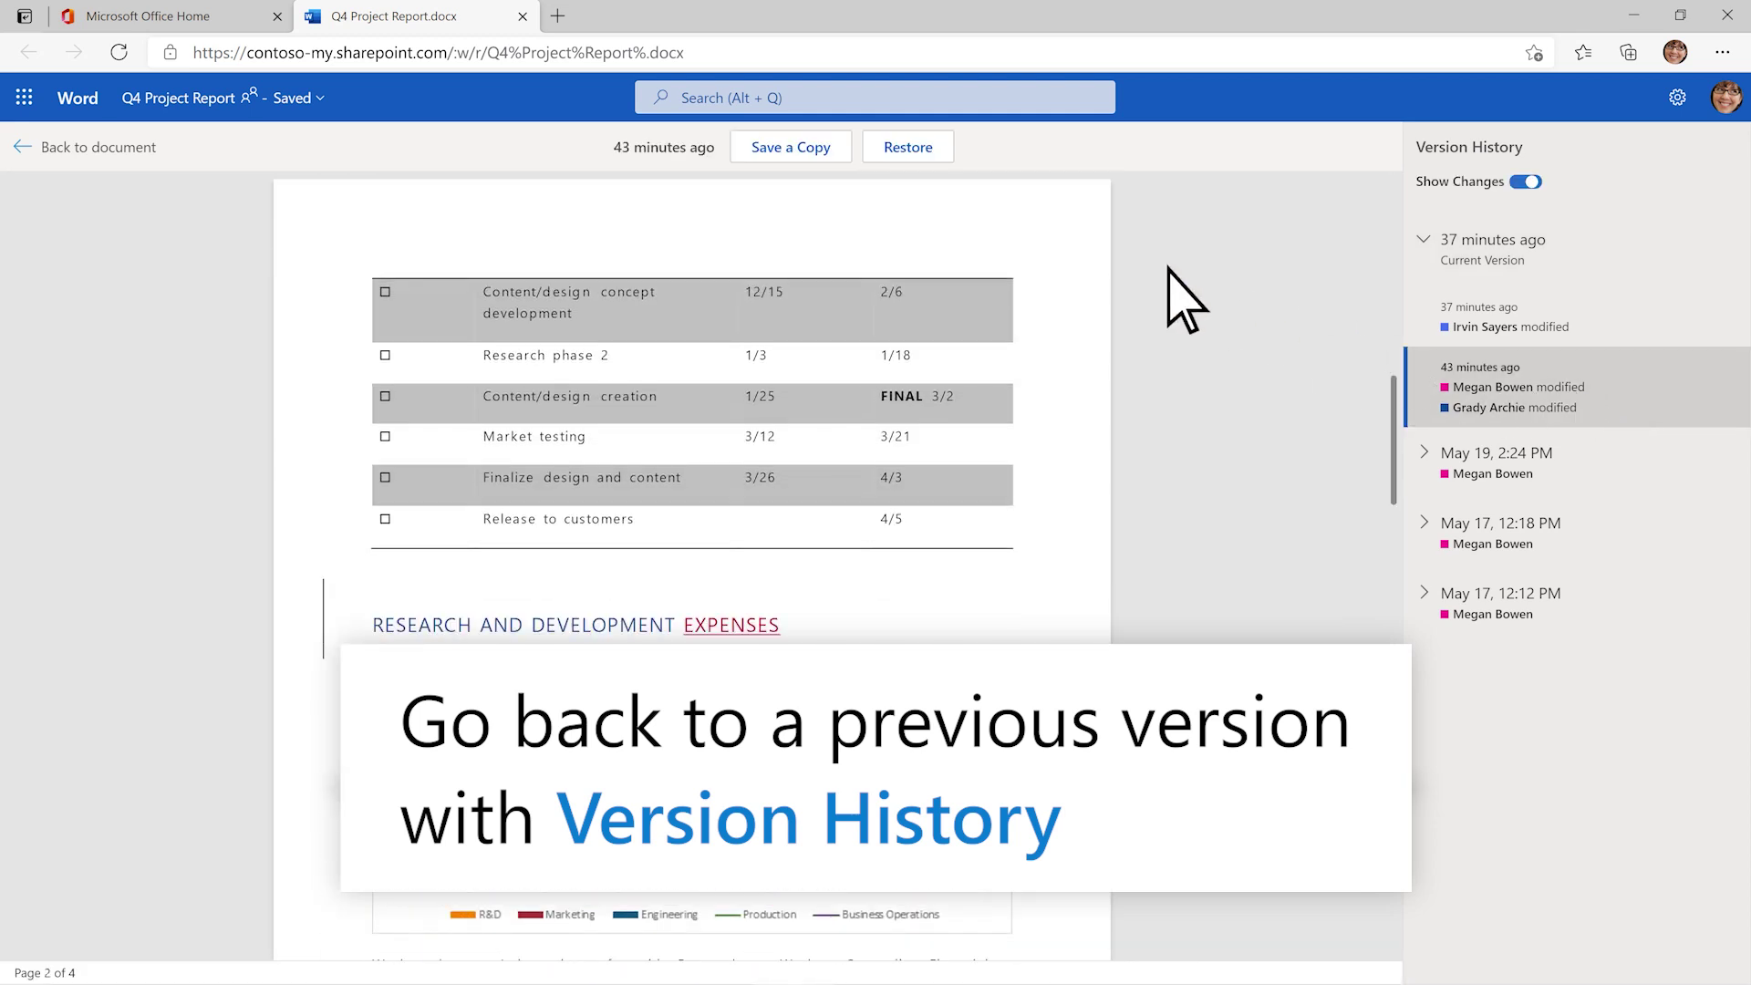
{"action": "left_click", "coordinate": [909, 147]}
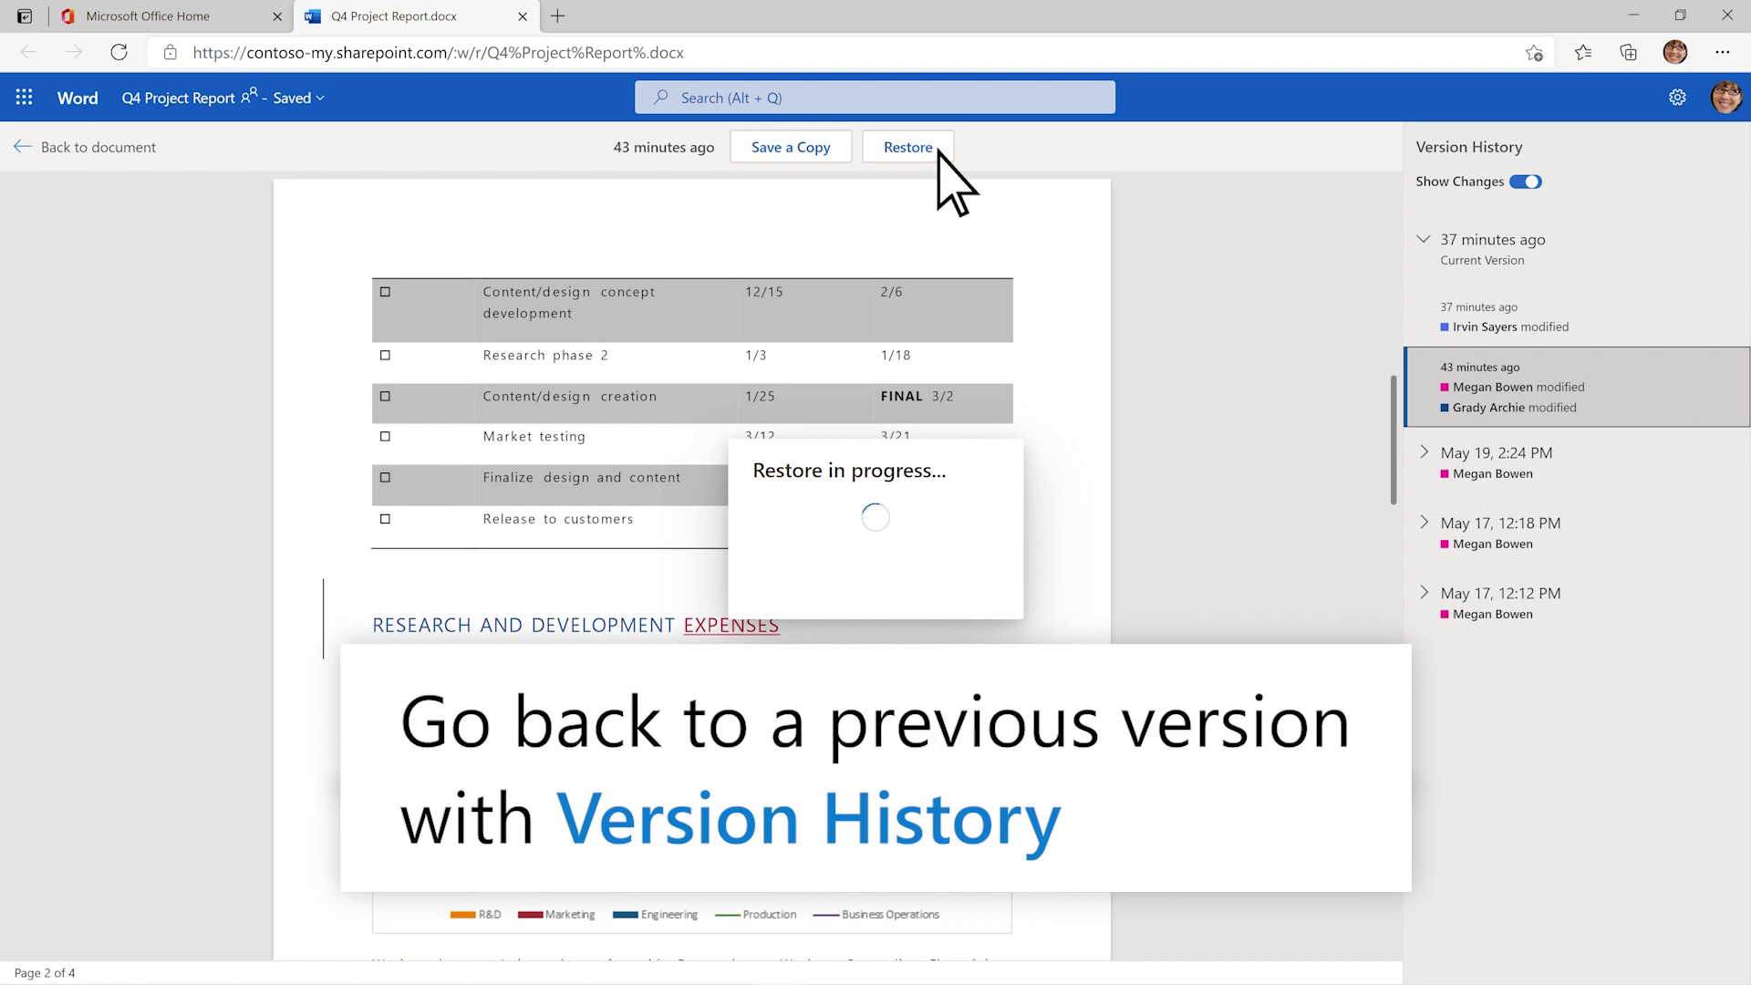